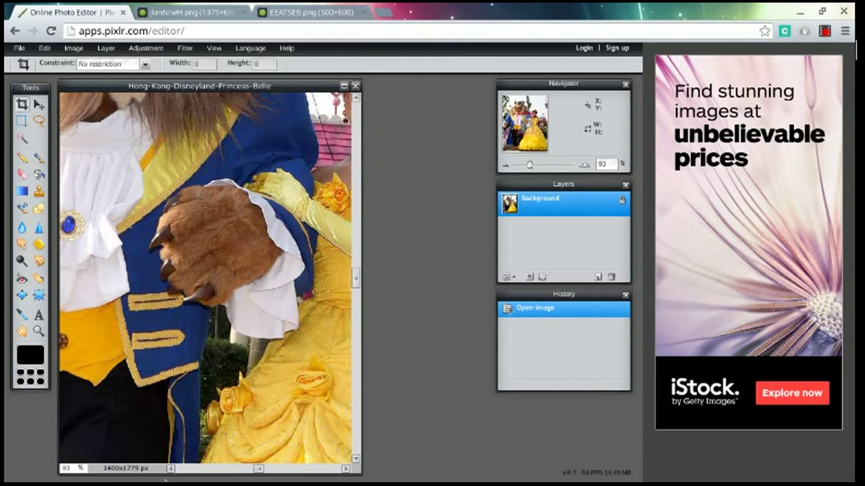
Open the portrait The100-101_1183.jpg from the premades folder and place its window beside the princess photo
{"action": "left_click_drag", "start_coordinate": [264, 471], "coordinate": [312, 472]}
{"action": "left_click_drag", "start_coordinate": [355, 276], "coordinate": [359, 214]}
{"action": "left_click", "coordinate": [19, 48]}
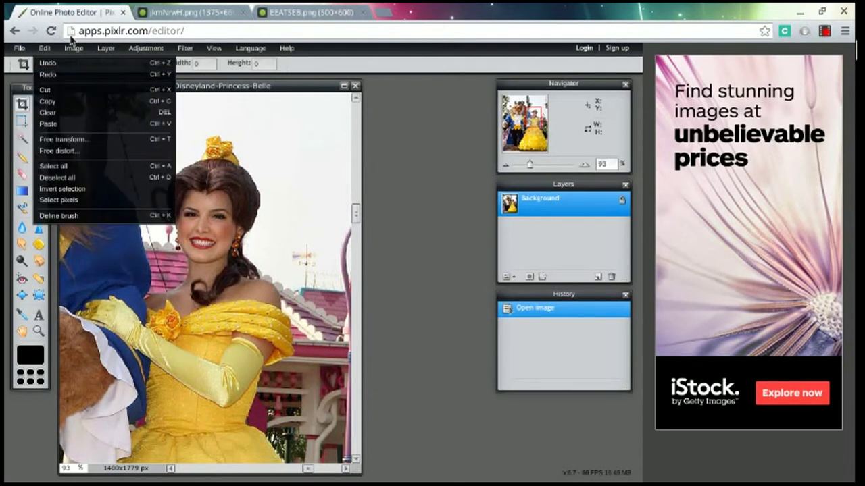
{"action": "left_click", "coordinate": [27, 75]}
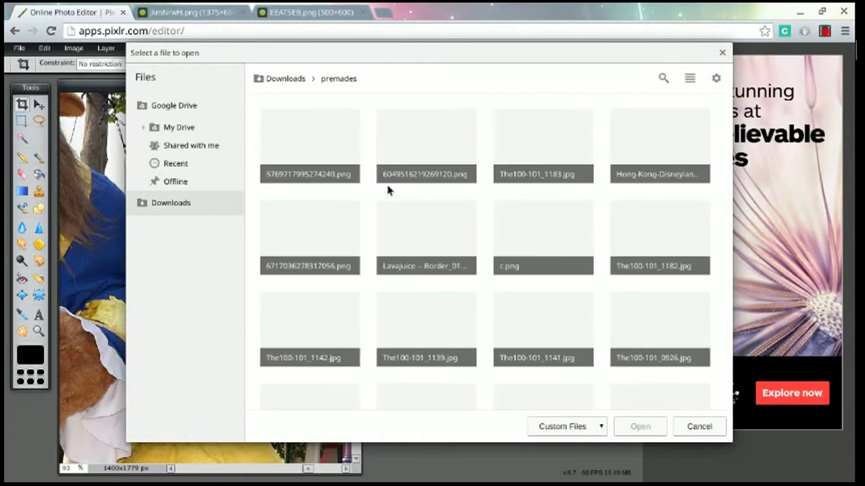
{"action": "double_click", "coordinate": [520, 123]}
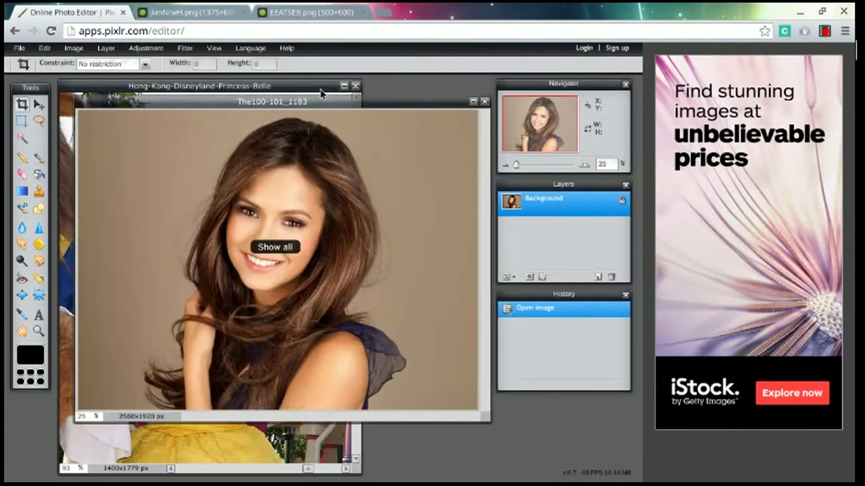
{"action": "left_click_drag", "start_coordinate": [268, 104], "coordinate": [466, 94]}
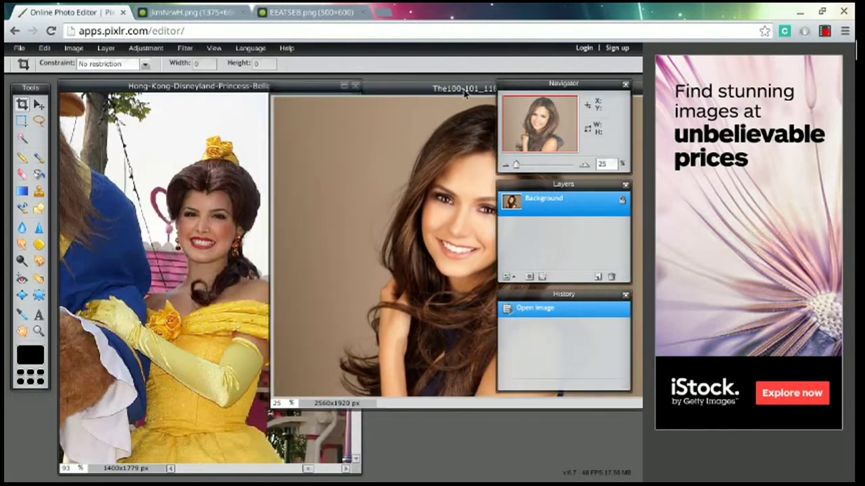
Outline the woman's face in The100-101_1183 with the polygonal lasso, following the hairline, cheeks and chin
{"action": "left_click", "coordinate": [157, 8]}
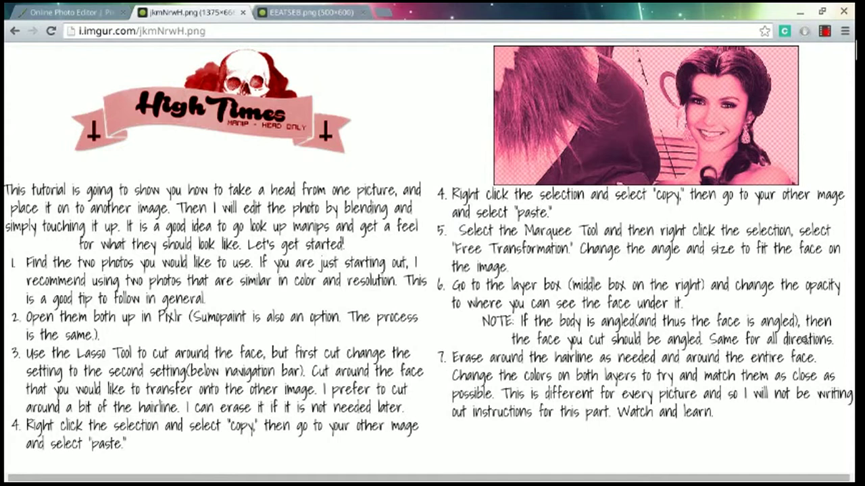
{"action": "left_click", "coordinate": [69, 12]}
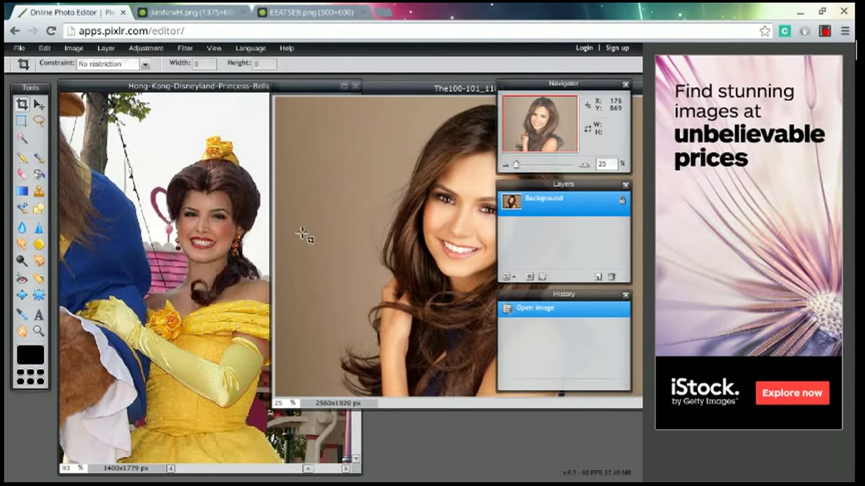
{"action": "left_click", "coordinate": [160, 9]}
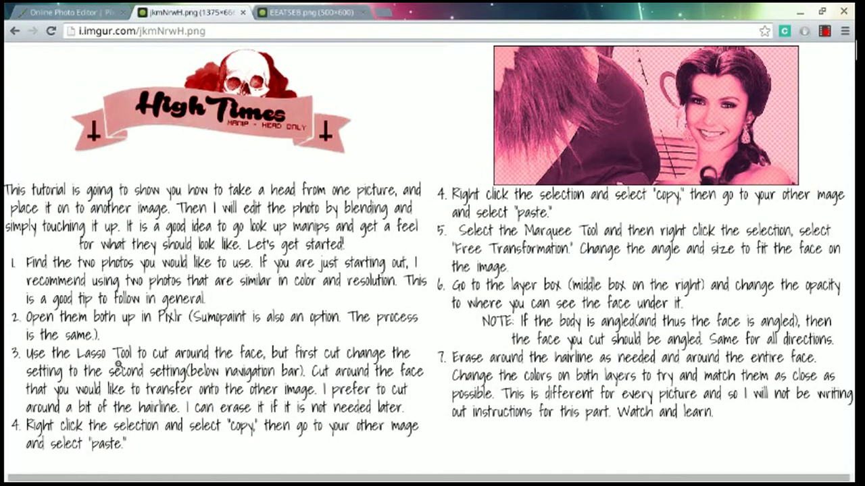
{"action": "left_click", "coordinate": [68, 12]}
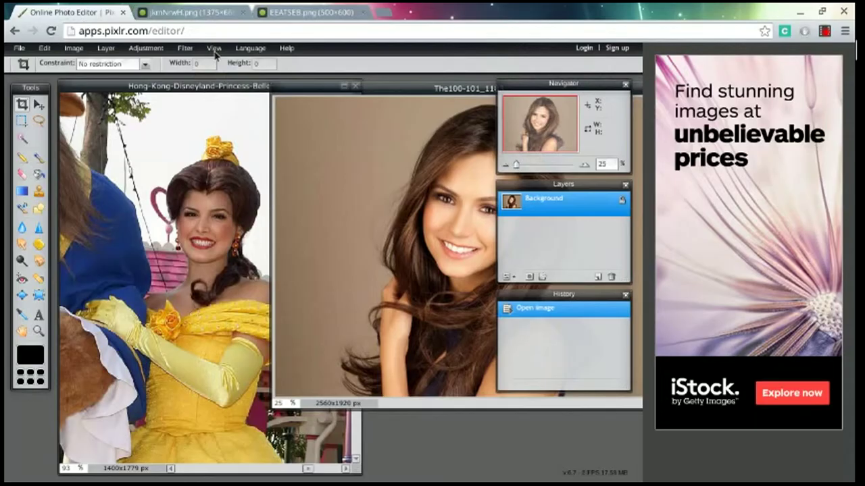
{"action": "left_click_drag", "start_coordinate": [351, 86], "coordinate": [231, 90]}
{"action": "left_click", "coordinate": [39, 123]}
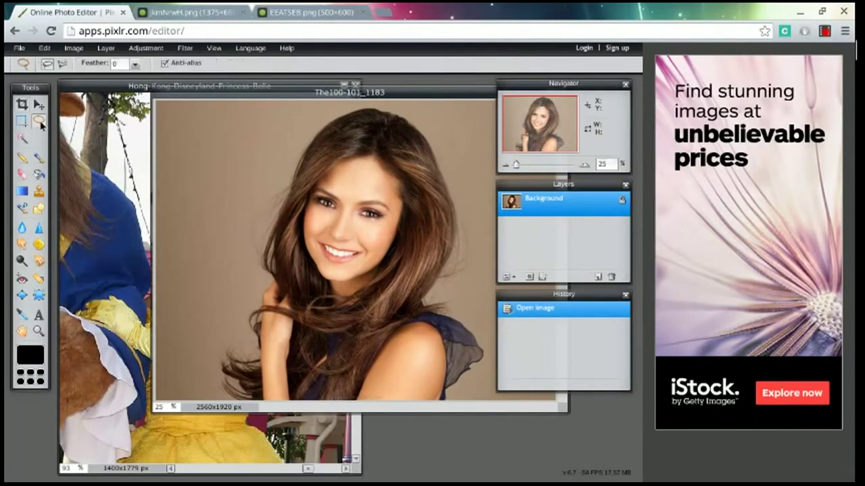
{"action": "left_click", "coordinate": [62, 64]}
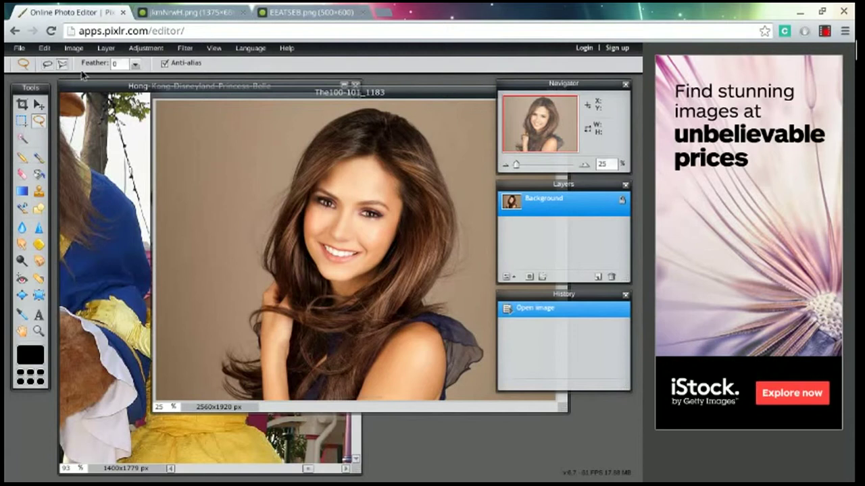
{"action": "left_click", "coordinate": [375, 153]}
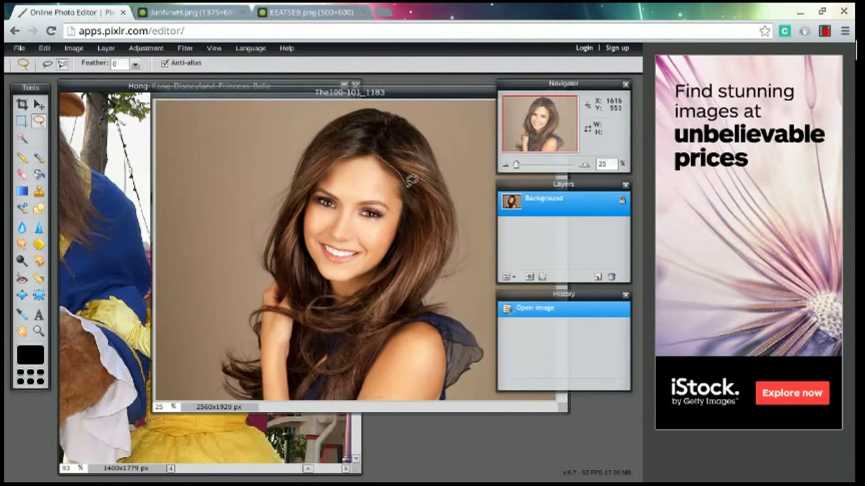
{"action": "left_click", "coordinate": [405, 179]}
{"action": "left_click", "coordinate": [396, 234]}
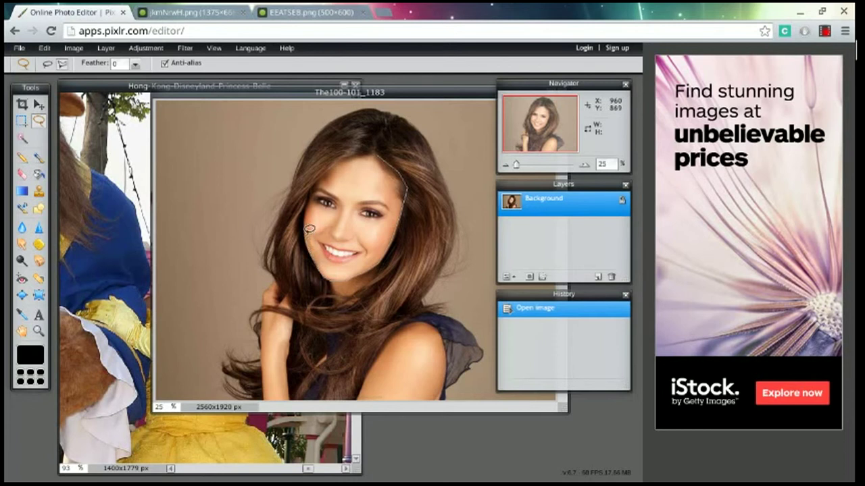
{"action": "mouse_move", "coordinate": [308, 217]}
{"action": "left_mouse_down"}
{"action": "mouse_move", "coordinate": [316, 175]}
{"action": "mouse_move", "coordinate": [339, 156]}
{"action": "mouse_move", "coordinate": [377, 147]}
{"action": "left_mouse_up"}
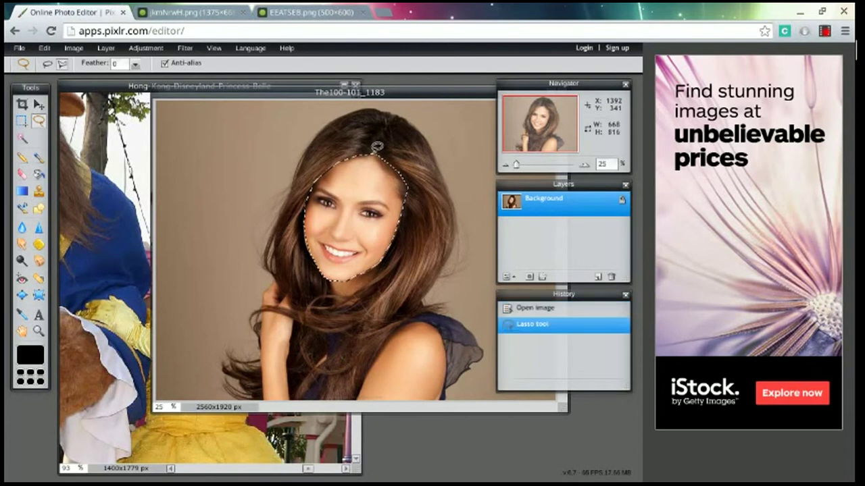
Copy the selected face and paste it into the Hong-Kong-Disneyland-Princess-Belle image as a new layer
{"action": "right_click", "coordinate": [365, 184]}
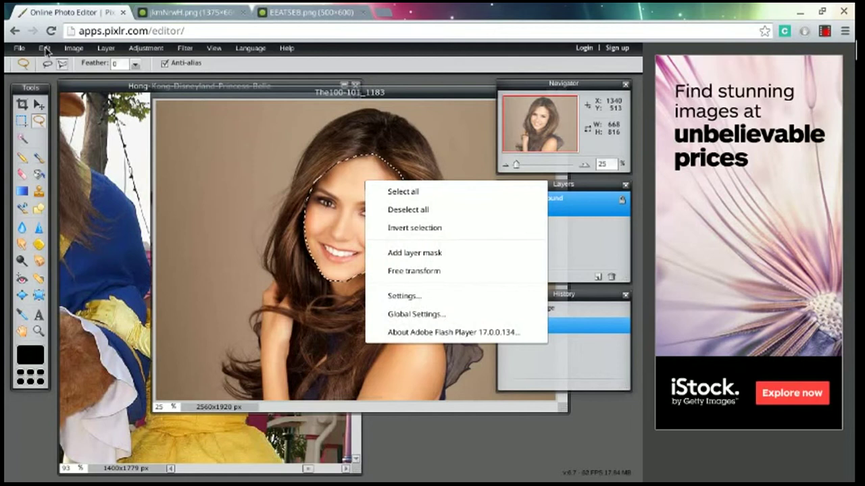
{"action": "left_click", "coordinate": [44, 49]}
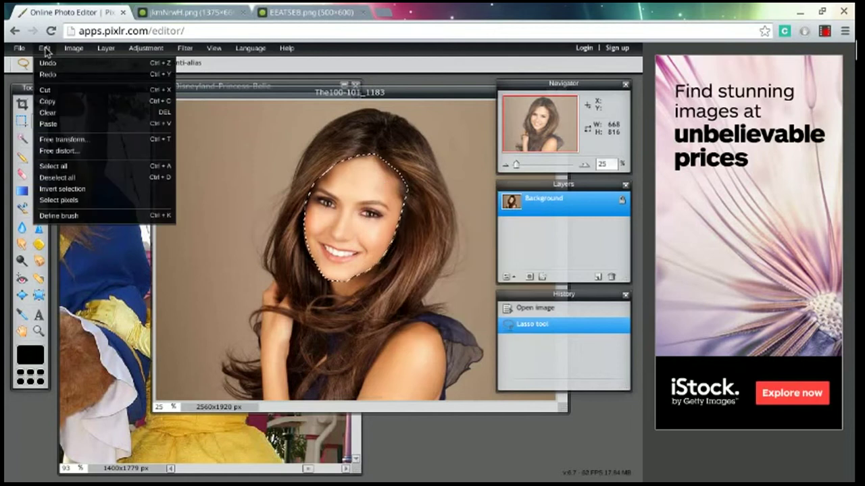
{"action": "left_click", "coordinate": [70, 102]}
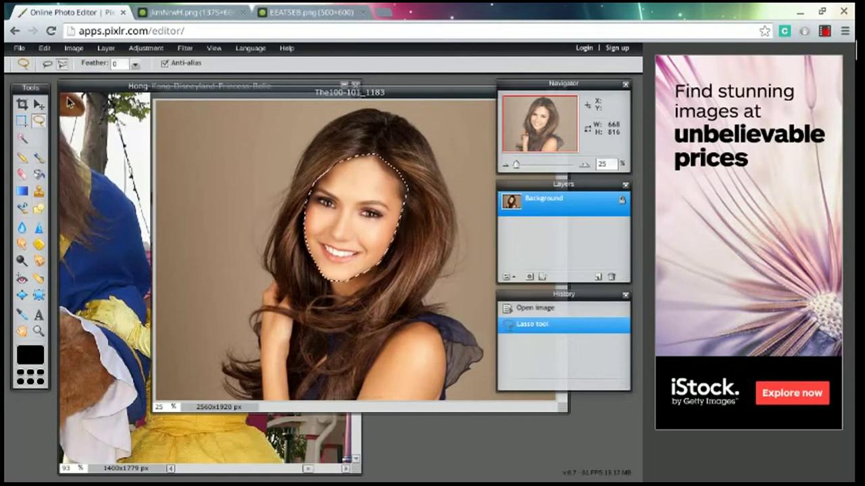
{"action": "left_click", "coordinate": [112, 87]}
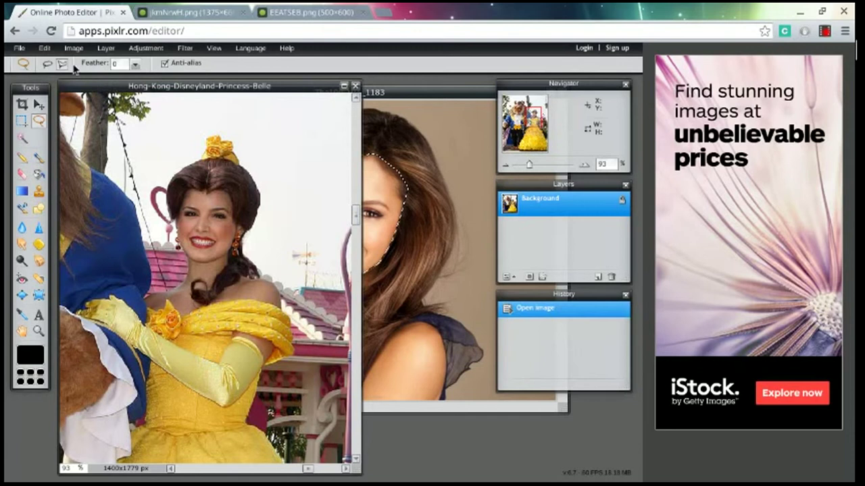
{"action": "left_click", "coordinate": [44, 48]}
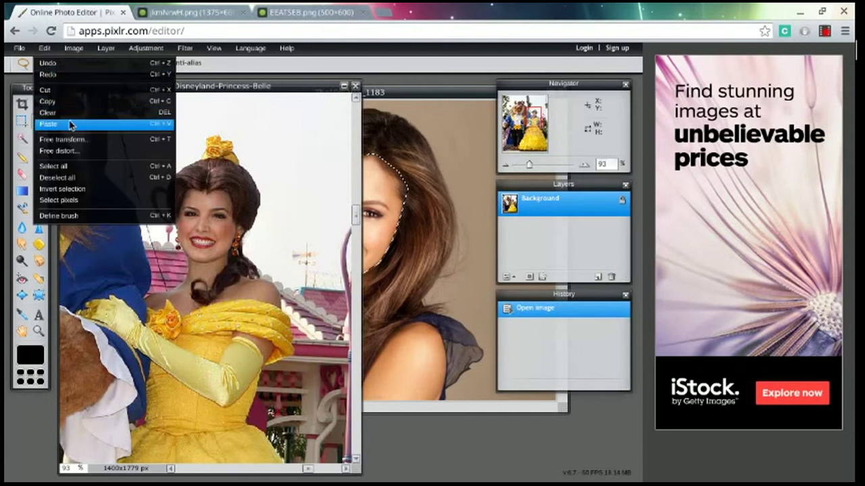
{"action": "left_click", "coordinate": [72, 125]}
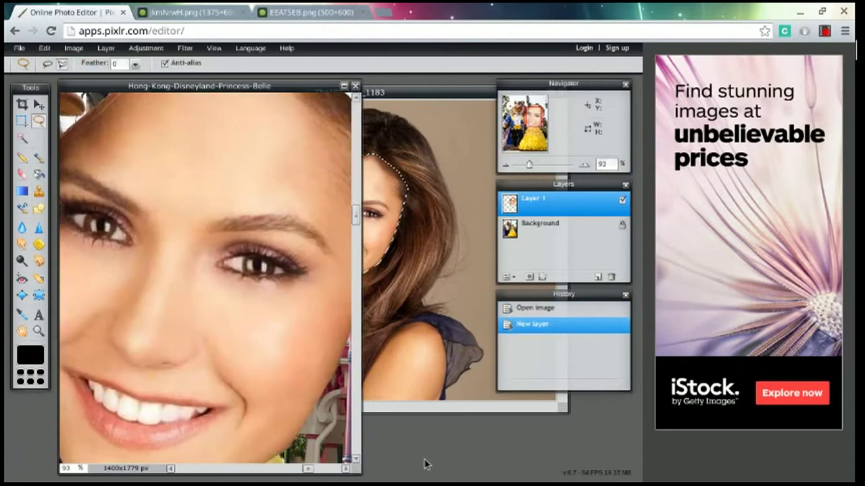
Free transform the pasted face, shrinking it to head size and placing it over the princess's face, and apply the changes
{"action": "left_click", "coordinate": [344, 86]}
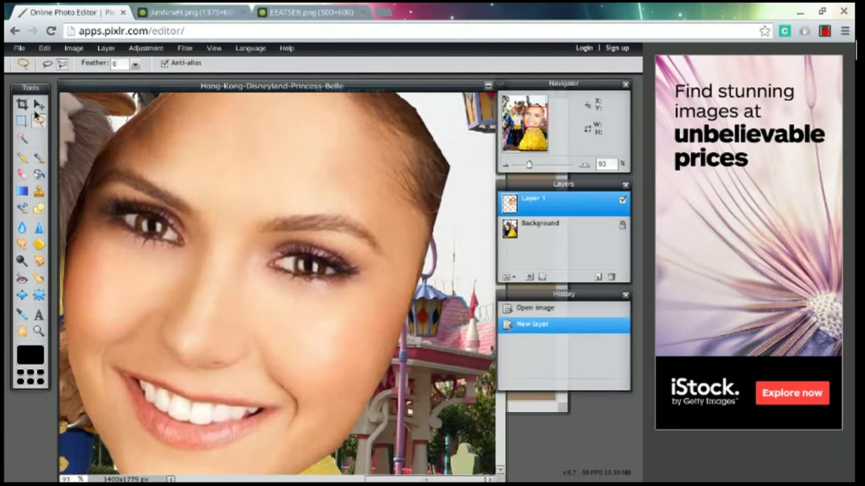
{"action": "left_click", "coordinate": [162, 13]}
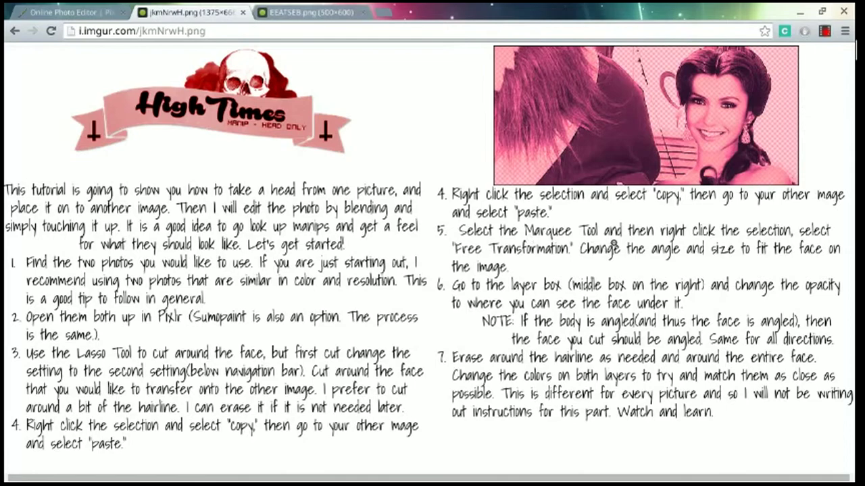
{"action": "left_click", "coordinate": [68, 12]}
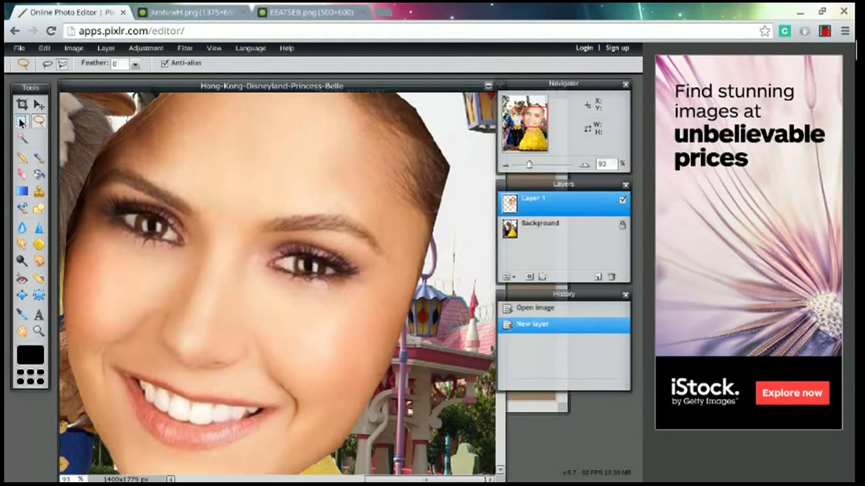
{"action": "left_click", "coordinate": [21, 121]}
{"action": "right_click", "coordinate": [246, 184]}
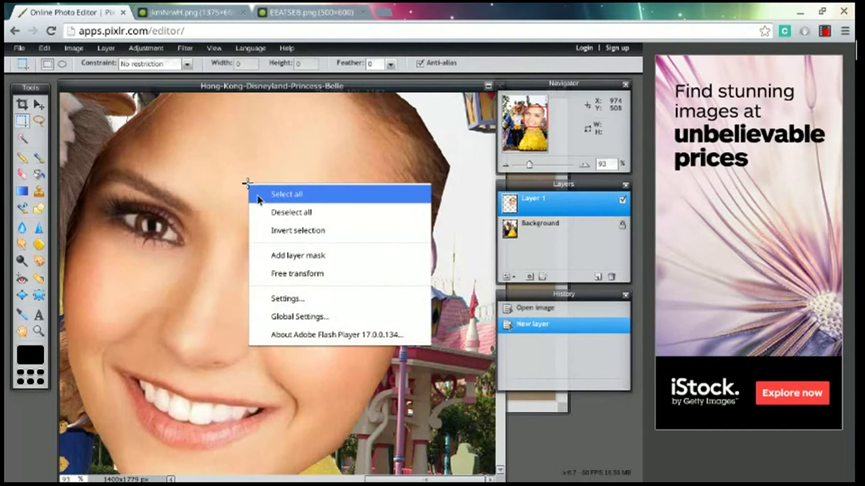
{"action": "left_click", "coordinate": [276, 273]}
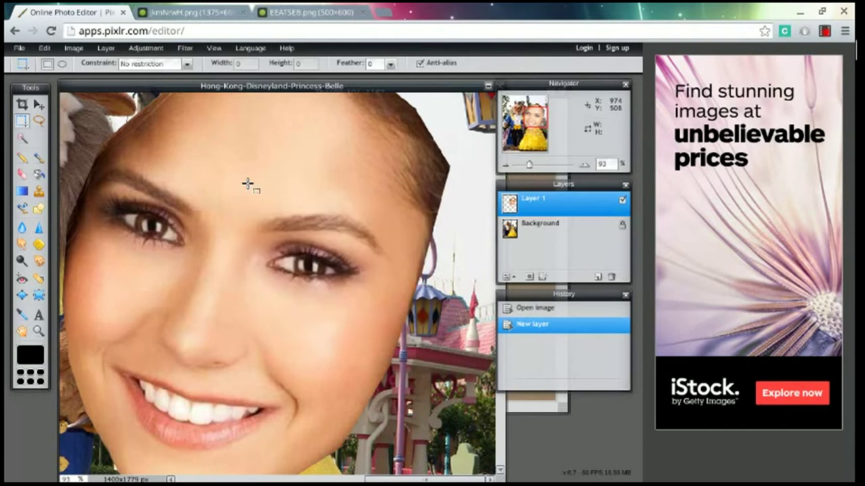
{"action": "left_click_drag", "start_coordinate": [361, 372], "coordinate": [373, 289]}
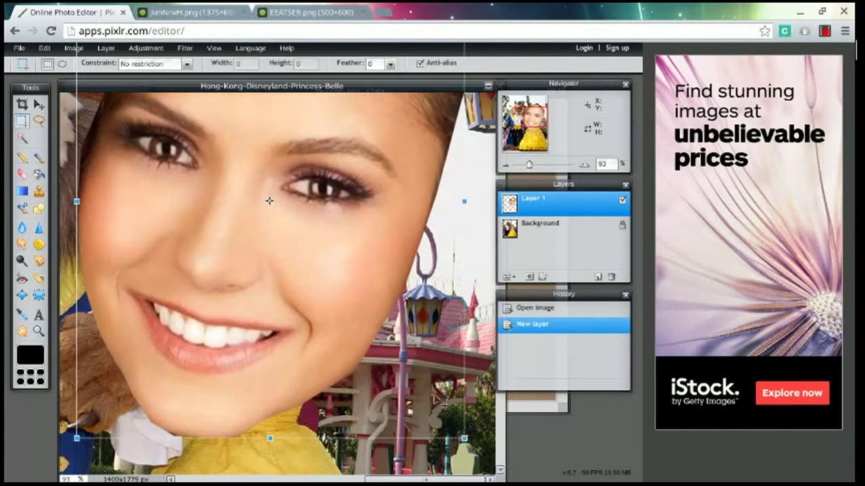
{"action": "left_click_drag", "start_coordinate": [464, 438], "coordinate": [304, 245]}
{"action": "left_click_drag", "start_coordinate": [285, 214], "coordinate": [304, 275]}
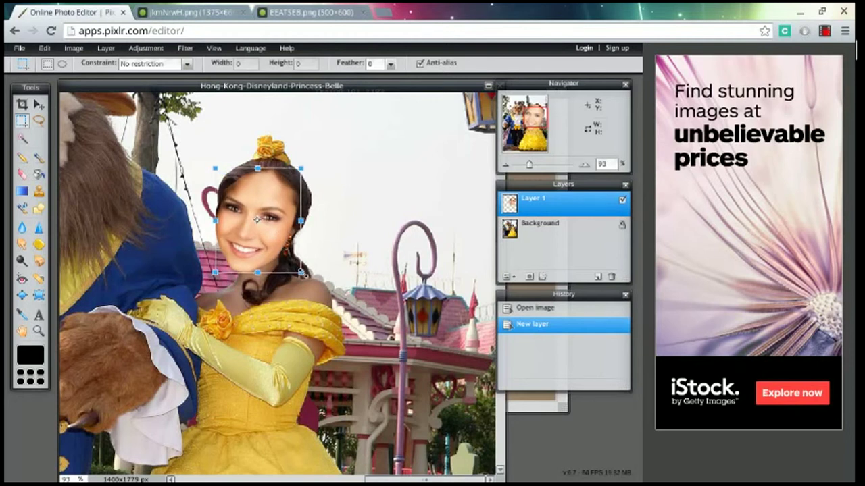
{"action": "left_click", "coordinate": [378, 277]}
{"action": "left_click", "coordinate": [279, 286]}
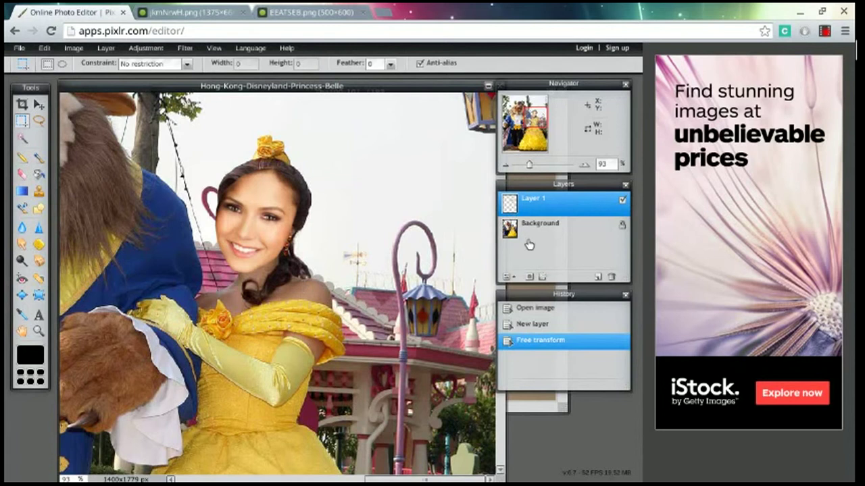
Lower Layer 1's opacity to 64, then shrink and slightly rotate the face with Free transform to match the face underneath
{"action": "left_click", "coordinate": [507, 278]}
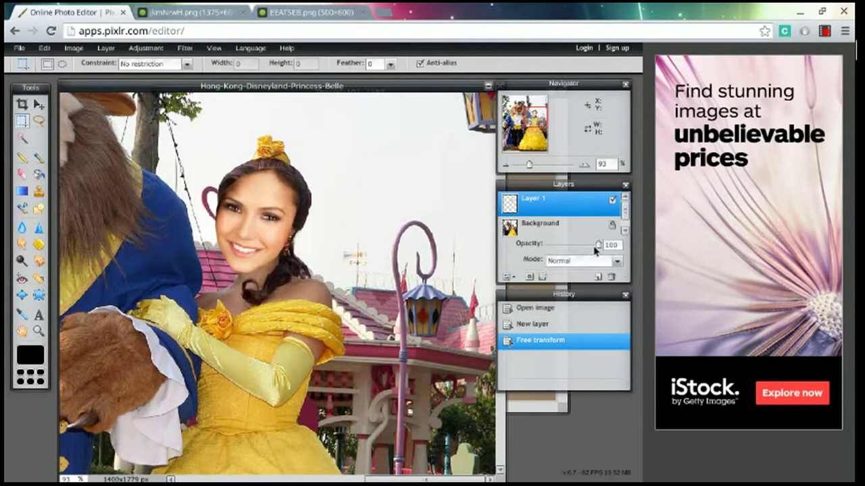
{"action": "left_click_drag", "start_coordinate": [598, 248], "coordinate": [580, 246]}
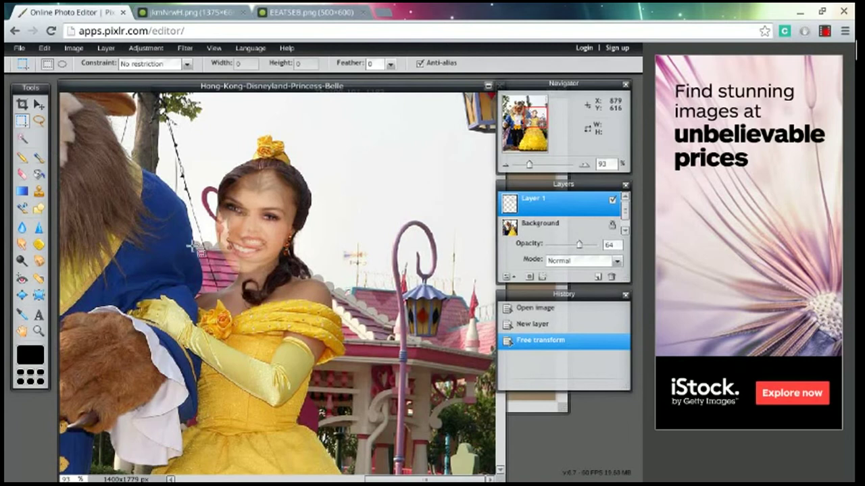
{"action": "right_click", "coordinate": [279, 235]}
{"action": "left_click", "coordinate": [312, 325]}
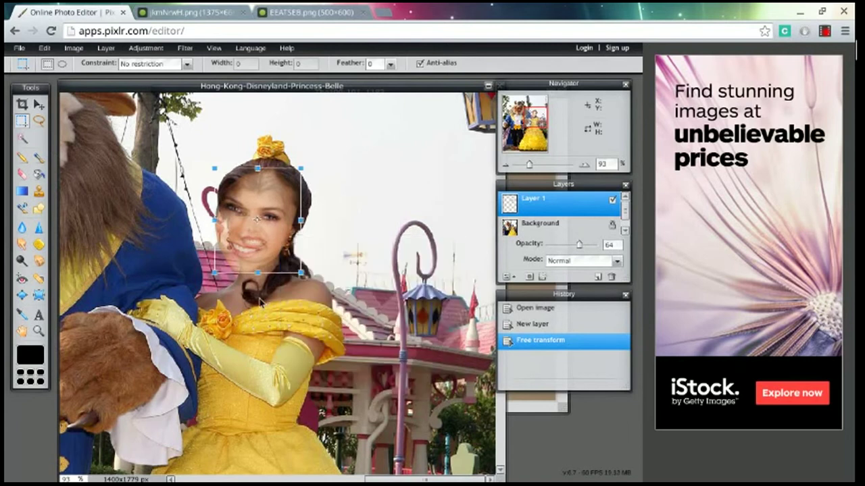
{"action": "left_click_drag", "start_coordinate": [306, 280], "coordinate": [280, 249]}
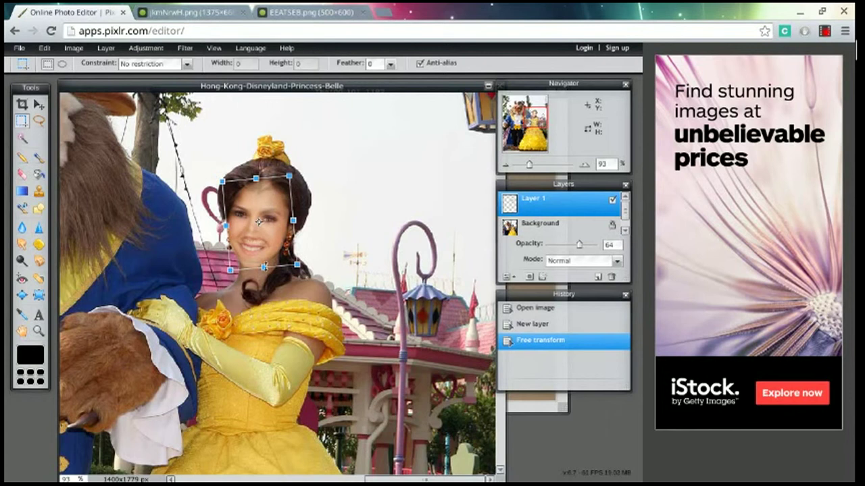
{"action": "left_click_drag", "start_coordinate": [264, 268], "coordinate": [258, 255]}
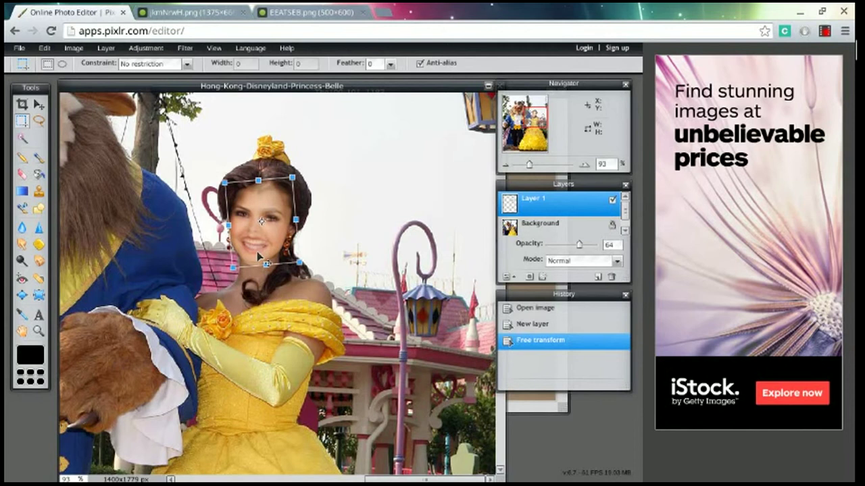
{"action": "left_click", "coordinate": [269, 268]}
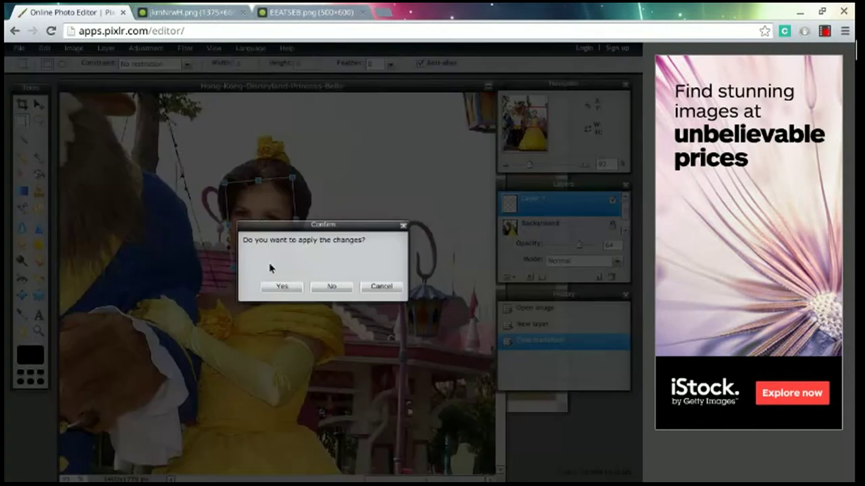
{"action": "left_click", "coordinate": [279, 287]}
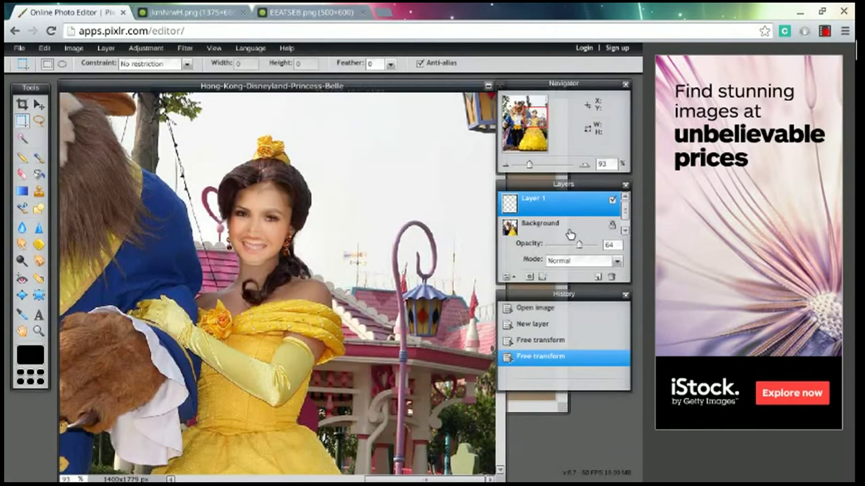
Reduce the opacity of the pasted face layer to 27
{"action": "left_click_drag", "start_coordinate": [579, 247], "coordinate": [561, 251]}
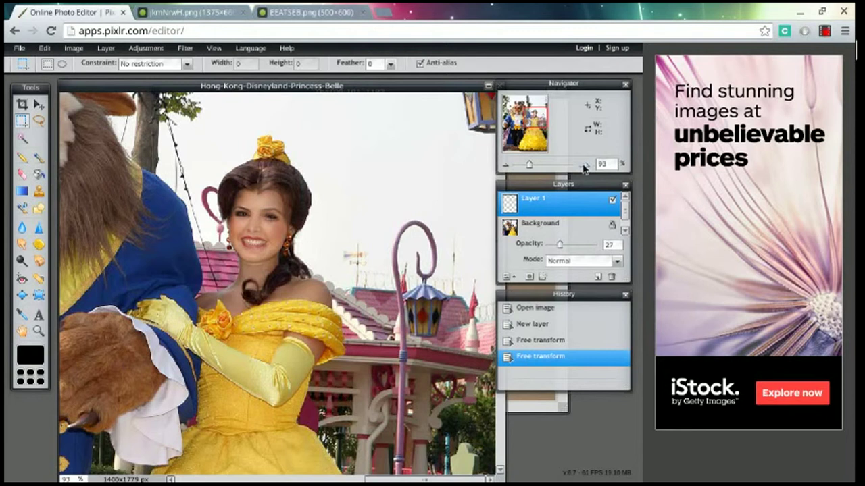
Erase along the pasted face's outer edge on Layer 1 using the Eraser tool with a soft 25-pixel brush
{"action": "left_click", "coordinate": [583, 166]}
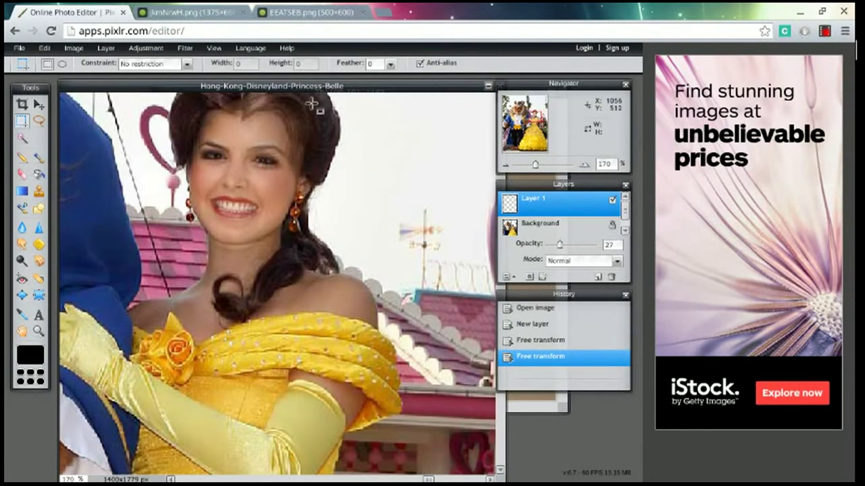
{"action": "left_click_drag", "start_coordinate": [285, 86], "coordinate": [270, 84]}
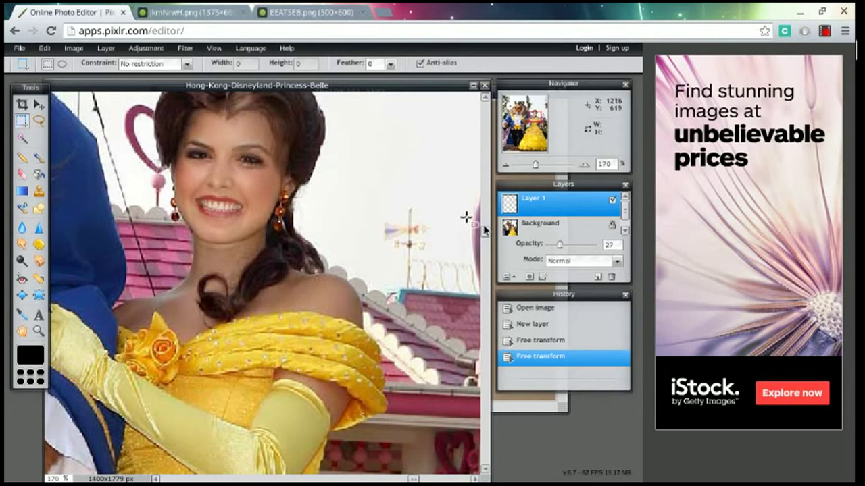
{"action": "left_click_drag", "start_coordinate": [483, 234], "coordinate": [485, 191]}
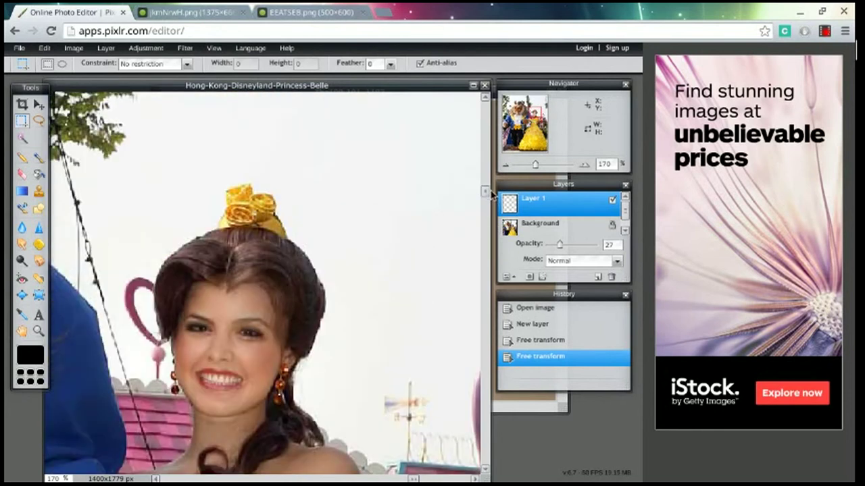
{"action": "left_click", "coordinate": [23, 174]}
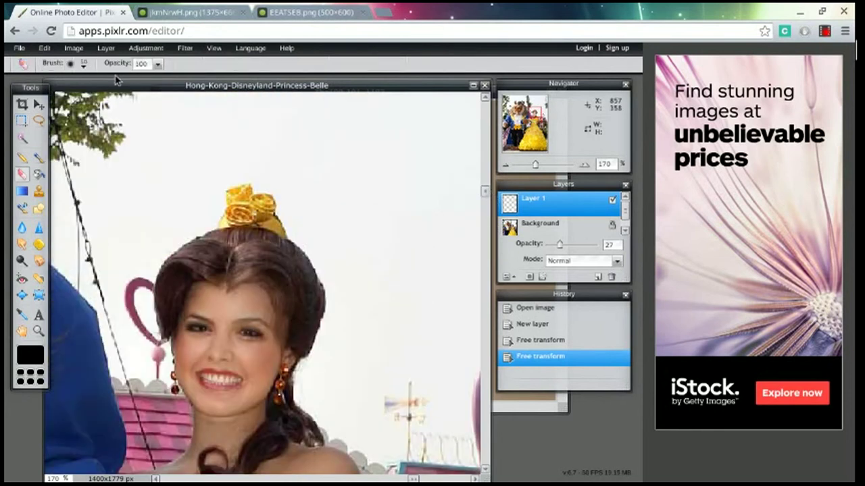
{"action": "left_click", "coordinate": [80, 64]}
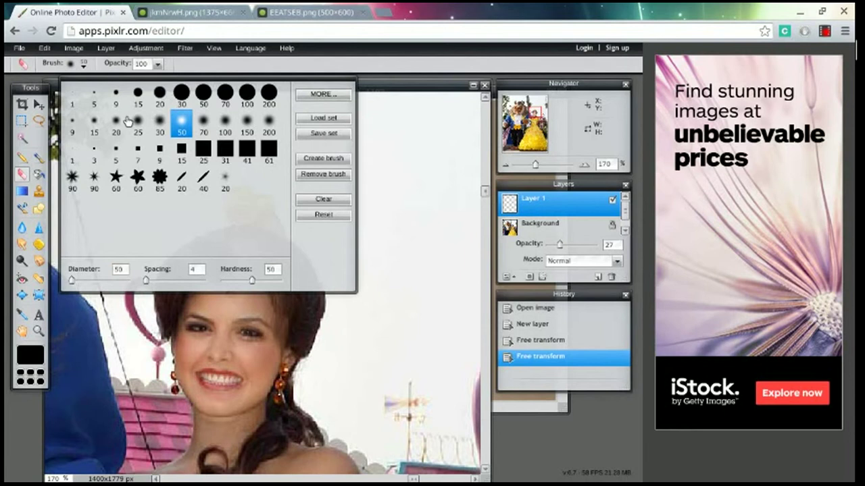
{"action": "left_click", "coordinate": [137, 123]}
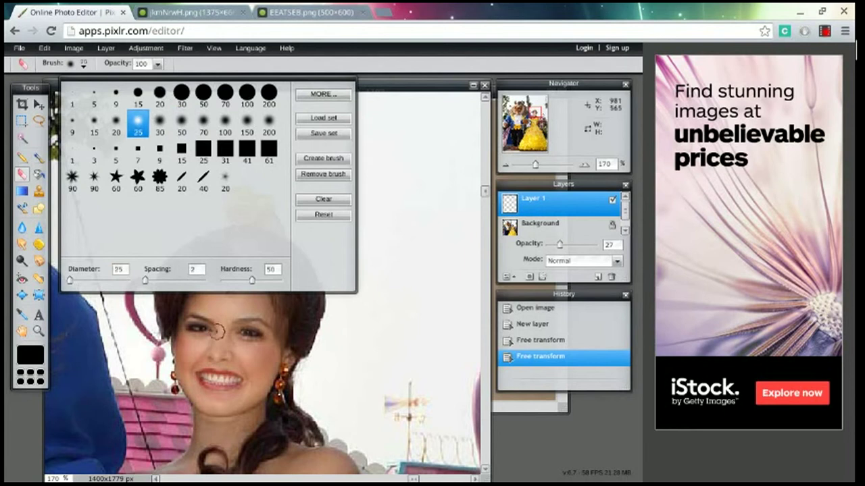
{"action": "left_click", "coordinate": [534, 473]}
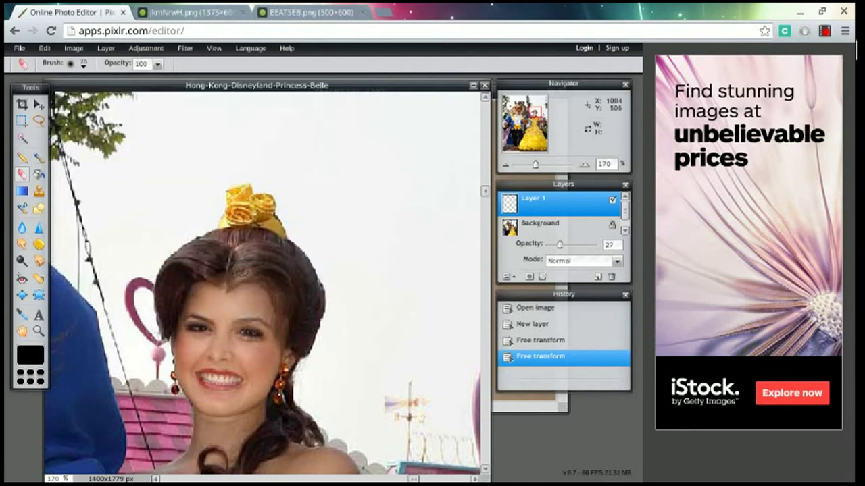
{"action": "left_click", "coordinate": [284, 322]}
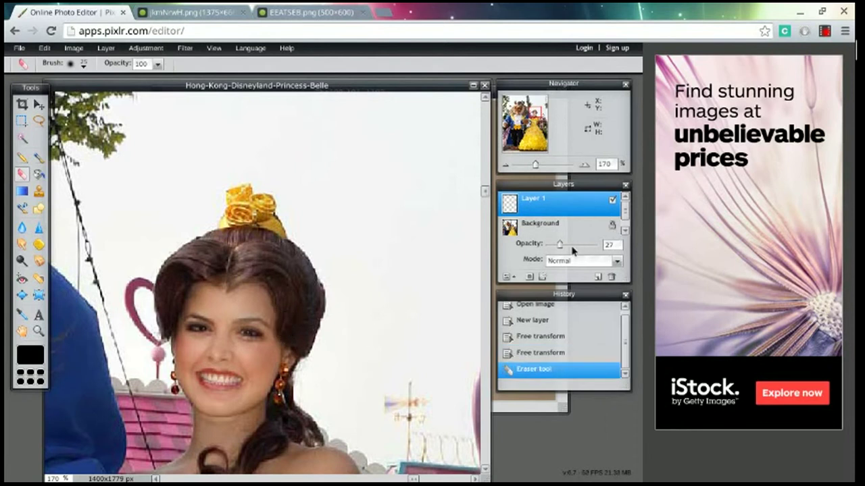
Undo the last eraser stroke and set Layer 1's opacity to 51
{"action": "left_click_drag", "start_coordinate": [559, 246], "coordinate": [598, 243]}
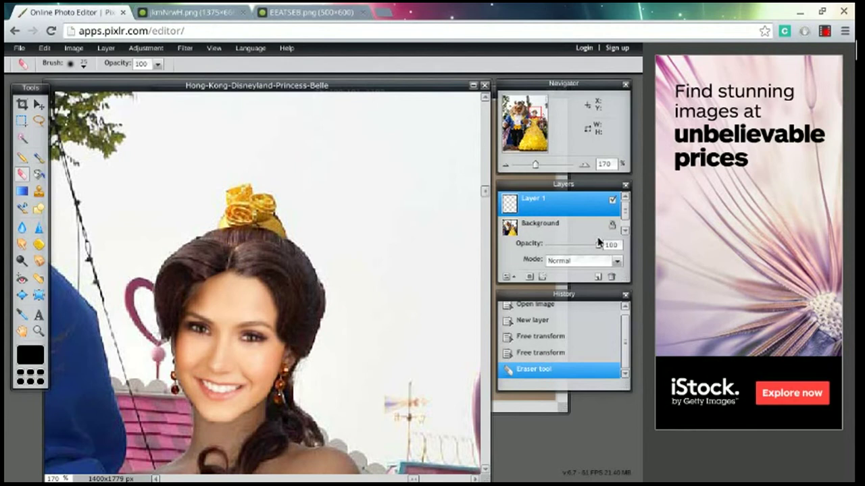
{"action": "left_click", "coordinate": [541, 353]}
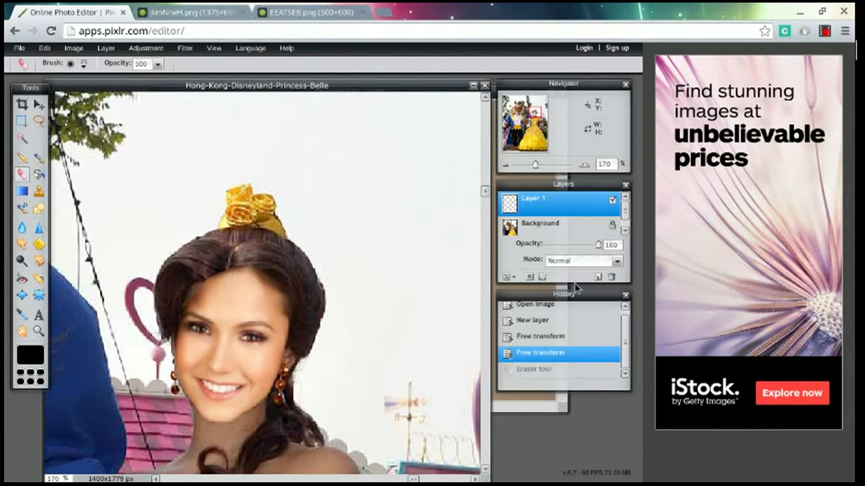
{"action": "left_click_drag", "start_coordinate": [597, 248], "coordinate": [572, 247]}
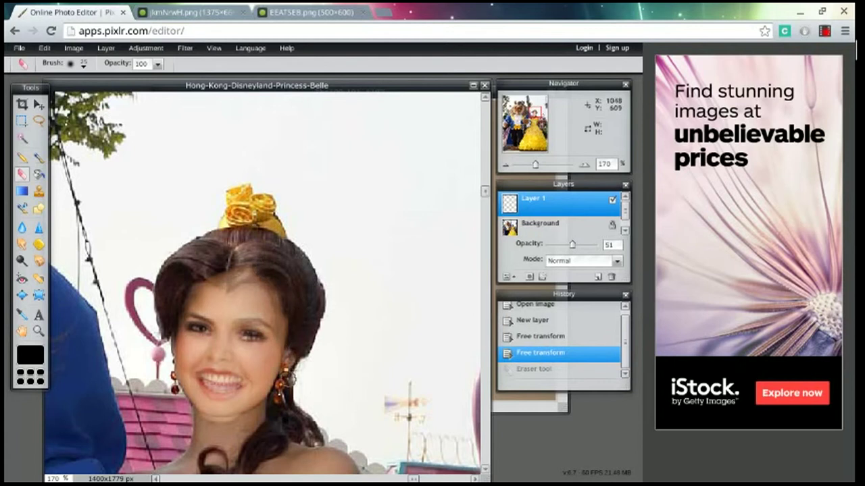
Erase the excess of the pasted face around the chin and along the hairline above the forehead
{"action": "left_click", "coordinate": [221, 419]}
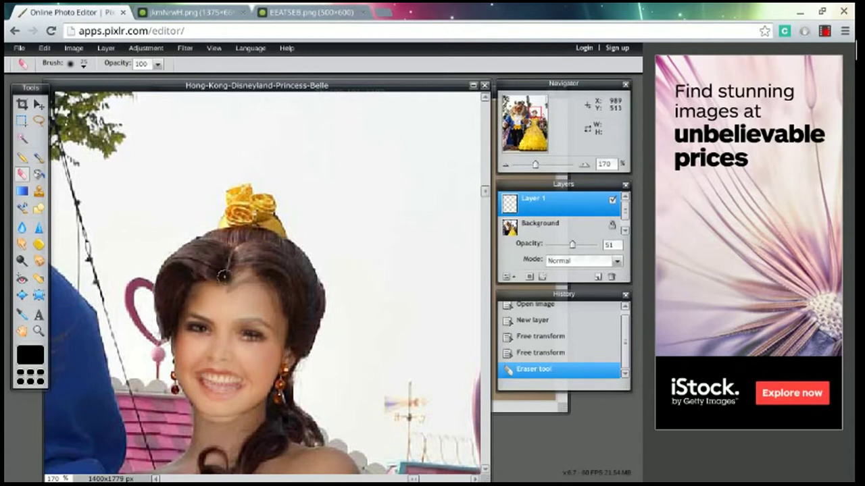
{"action": "left_click_drag", "start_coordinate": [214, 273], "coordinate": [218, 274]}
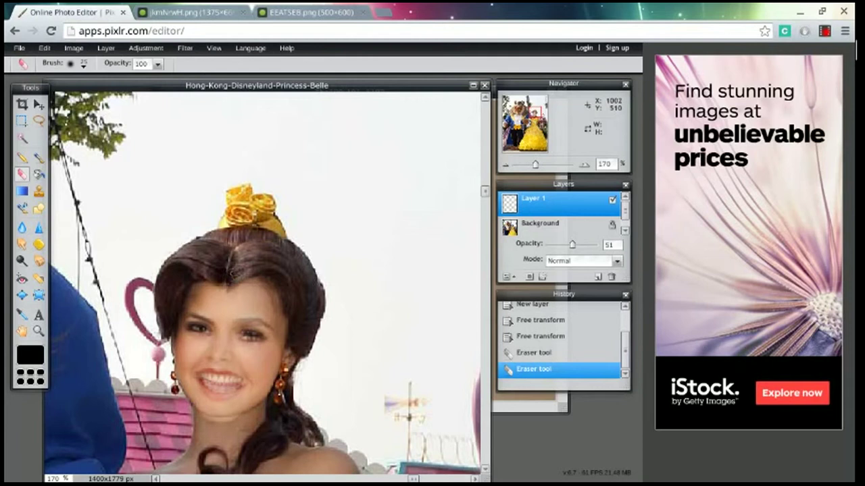
{"action": "left_click_drag", "start_coordinate": [261, 269], "coordinate": [270, 270]}
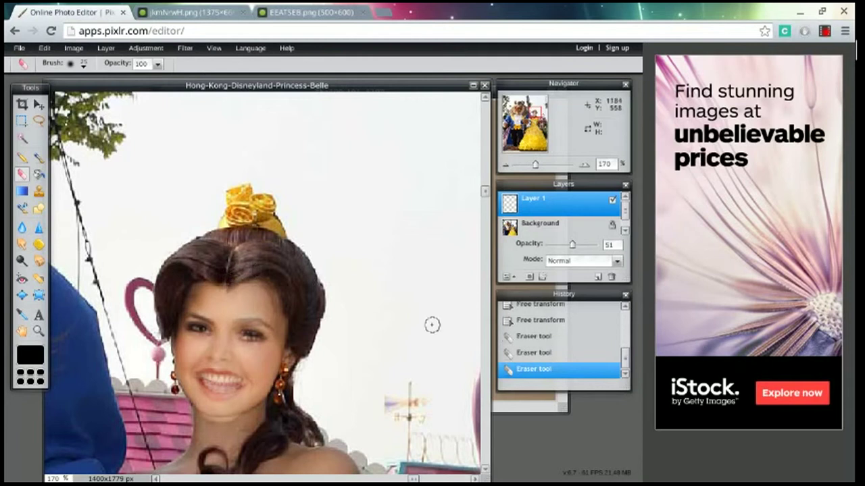
Restore Layer 1's opacity to 100 and soften the edge along the hairline with the Blur tool at strength 100
{"action": "left_click_drag", "start_coordinate": [571, 246], "coordinate": [610, 245]}
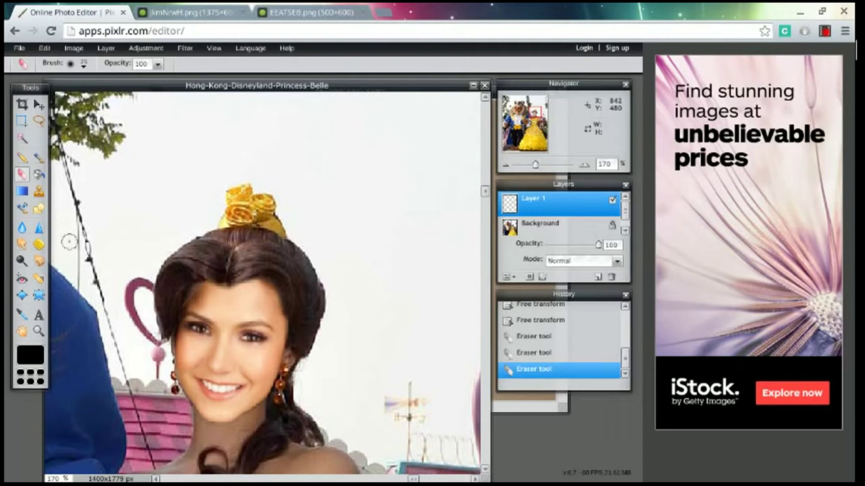
{"action": "left_click", "coordinate": [23, 228]}
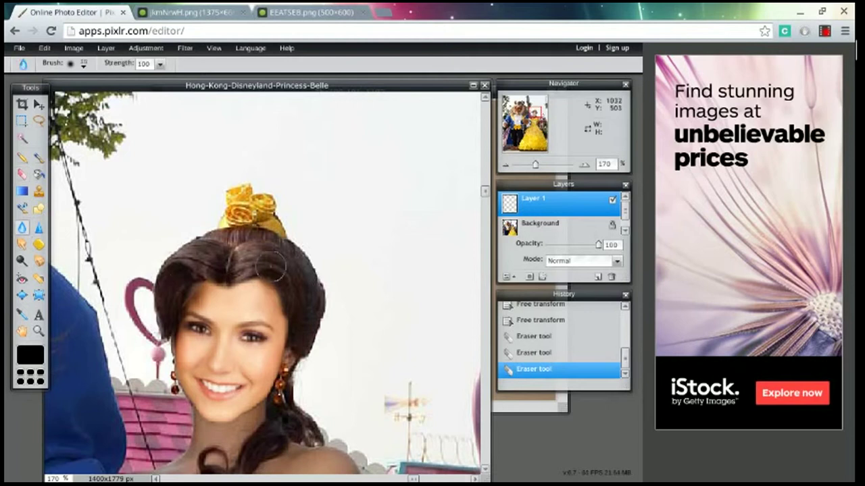
{"action": "mouse_move", "coordinate": [271, 267]}
{"action": "left_mouse_down"}
{"action": "mouse_move", "coordinate": [297, 293]}
{"action": "mouse_move", "coordinate": [298, 312]}
{"action": "mouse_move", "coordinate": [274, 270]}
{"action": "left_mouse_up"}
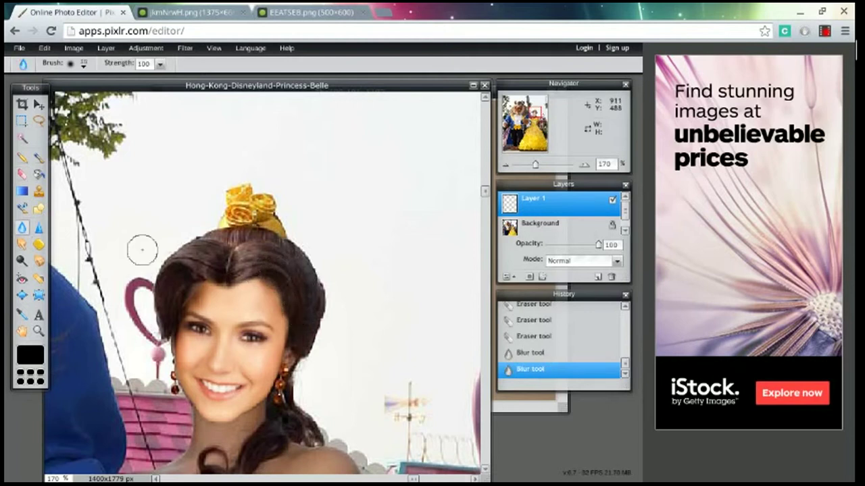
Review the written tutorial instructions in the jkmNrwH.png page and return to the photo editor
{"action": "left_click", "coordinate": [38, 192]}
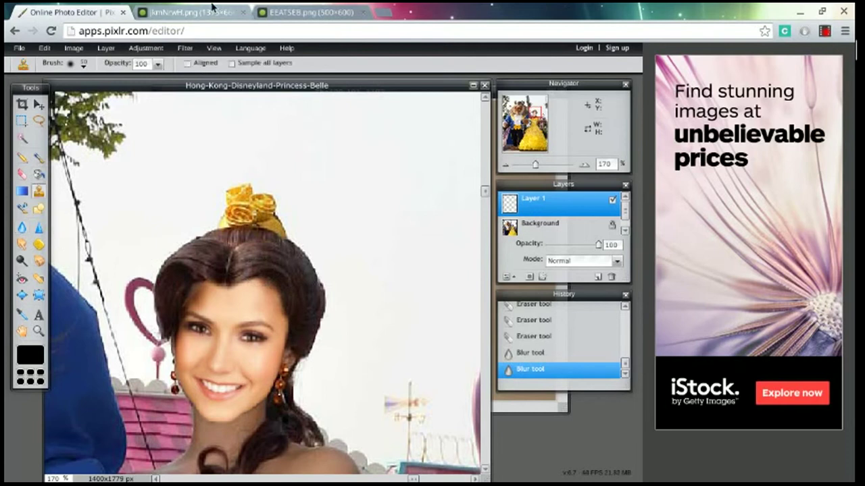
{"action": "left_click", "coordinate": [212, 8]}
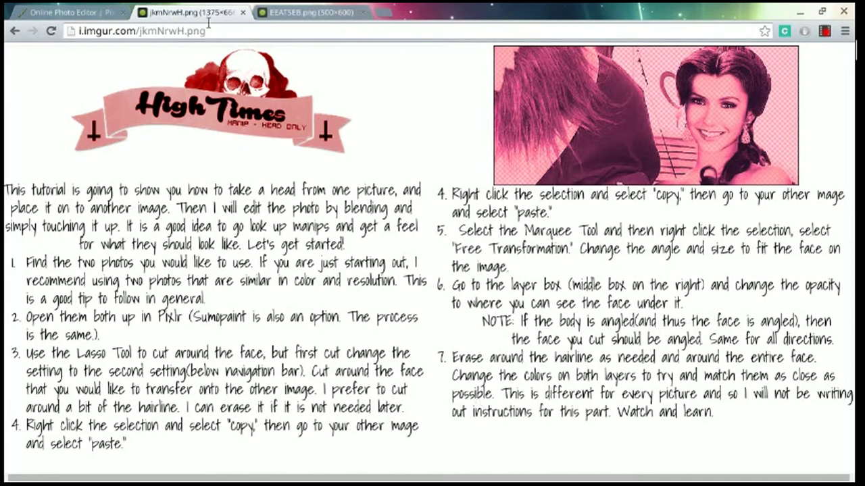
{"action": "left_click", "coordinate": [67, 12]}
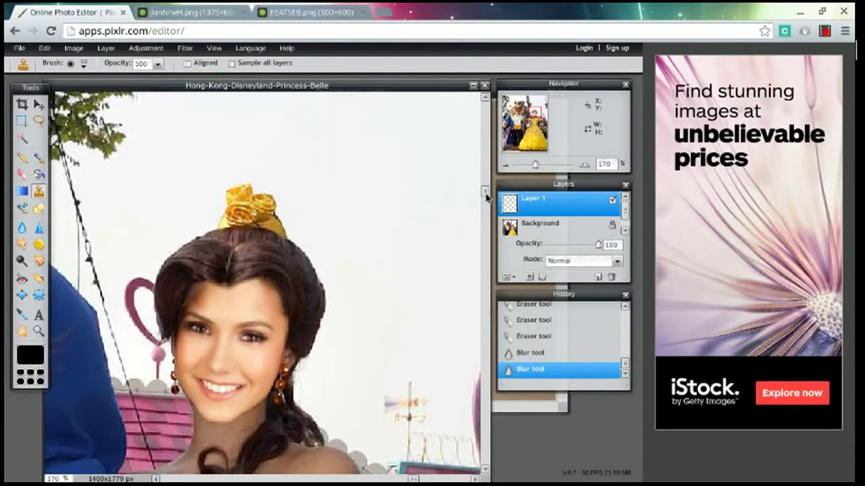
Try to clone forehead skin toward the temple beside the hairline with the Clone stamp tool, and undo both strokes
{"action": "left_click_drag", "start_coordinate": [486, 196], "coordinate": [485, 204]}
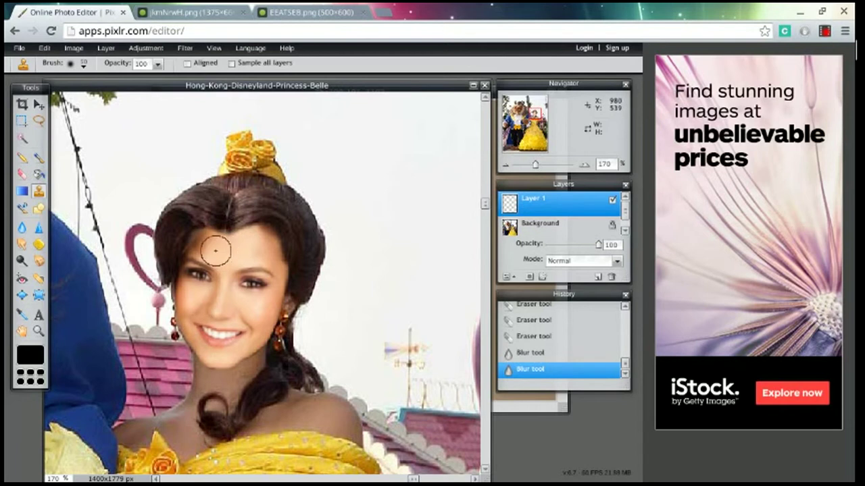
{"action": "left_click", "coordinate": [69, 65]}
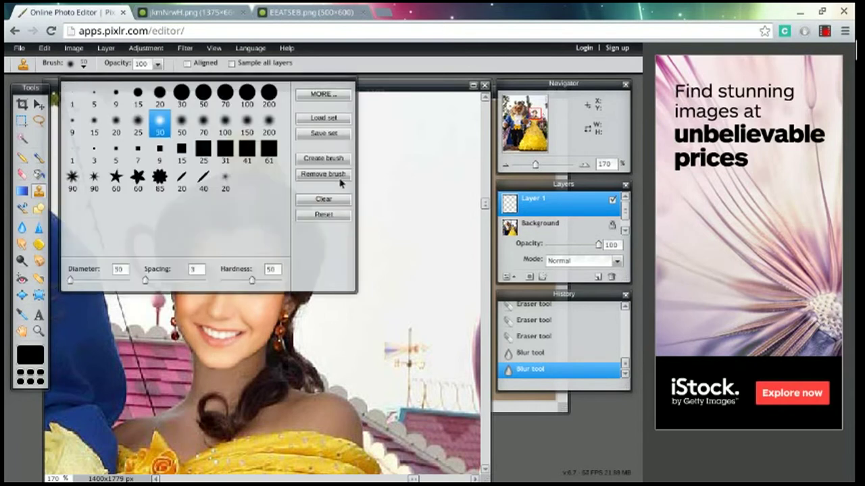
{"action": "left_click", "coordinate": [281, 121]}
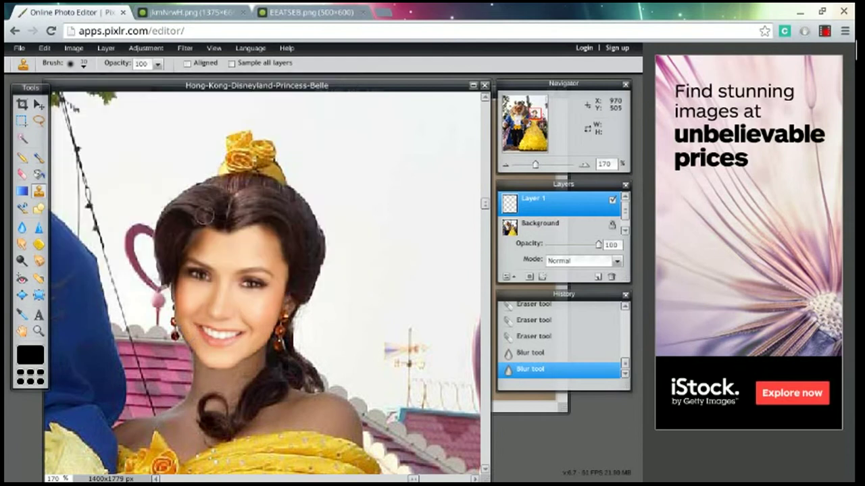
{"action": "left_click", "coordinate": [217, 249], "text": "ctrl"}
{"action": "left_click", "coordinate": [217, 248]}
{"action": "left_click", "coordinate": [378, 293]}
{"action": "left_click", "coordinate": [218, 254]}
{"action": "left_click", "coordinate": [387, 289]}
{"action": "left_click", "coordinate": [216, 249], "text": "ctrl"}
{"action": "mouse_move", "coordinate": [197, 242]}
{"action": "left_mouse_down"}
{"action": "mouse_move", "coordinate": [216, 245]}
{"action": "mouse_move", "coordinate": [194, 254]}
{"action": "left_mouse_up"}
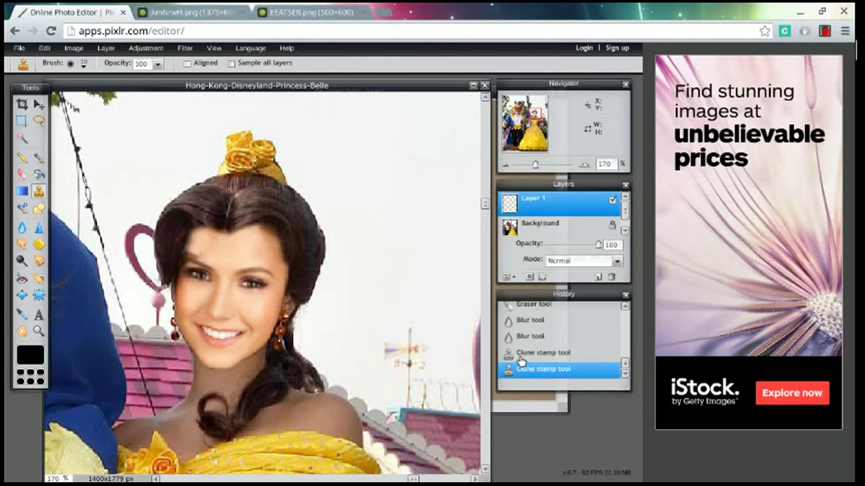
{"action": "left_click", "coordinate": [532, 352]}
{"action": "left_click", "coordinate": [532, 337]}
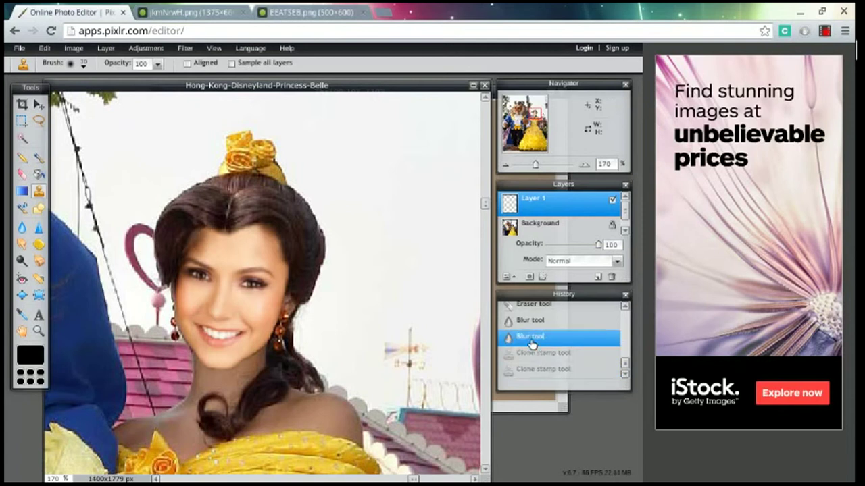
Blur the pasted forehead's edge beside the temple and erase the leftover bits overlapping the hairline
{"action": "left_click", "coordinate": [23, 228]}
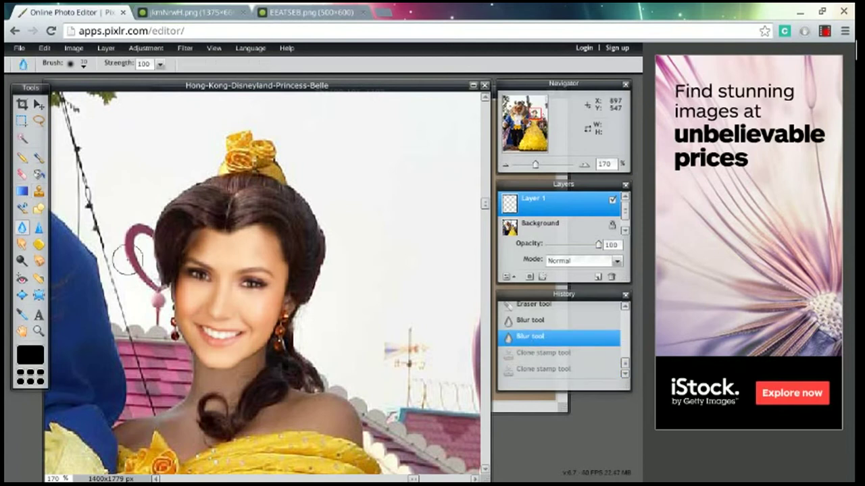
{"action": "left_click", "coordinate": [202, 242]}
{"action": "left_click", "coordinate": [205, 246]}
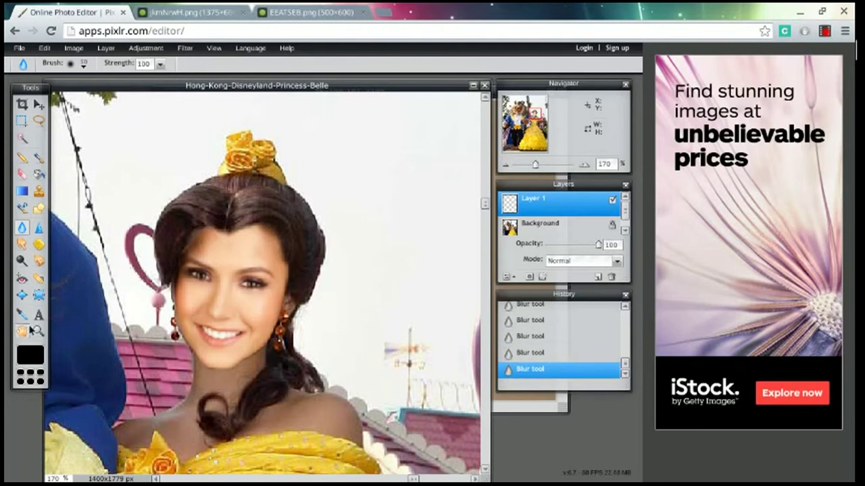
{"action": "left_click", "coordinate": [22, 174]}
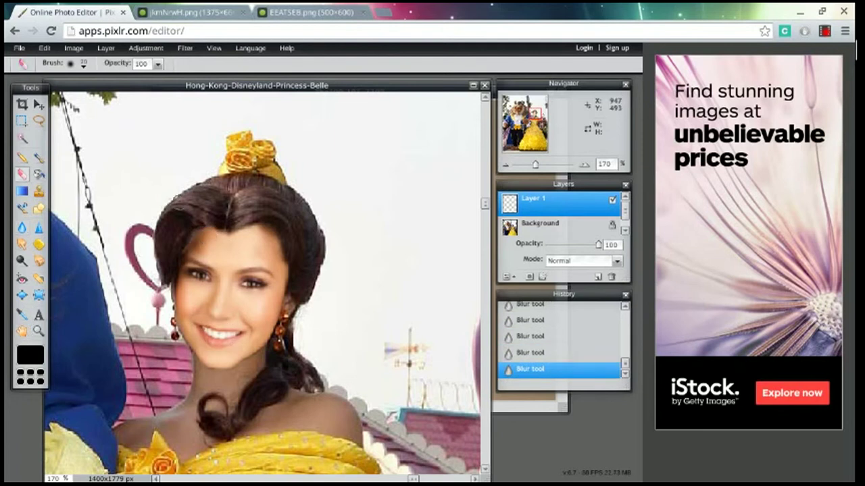
{"action": "left_click_drag", "start_coordinate": [209, 218], "coordinate": [207, 220]}
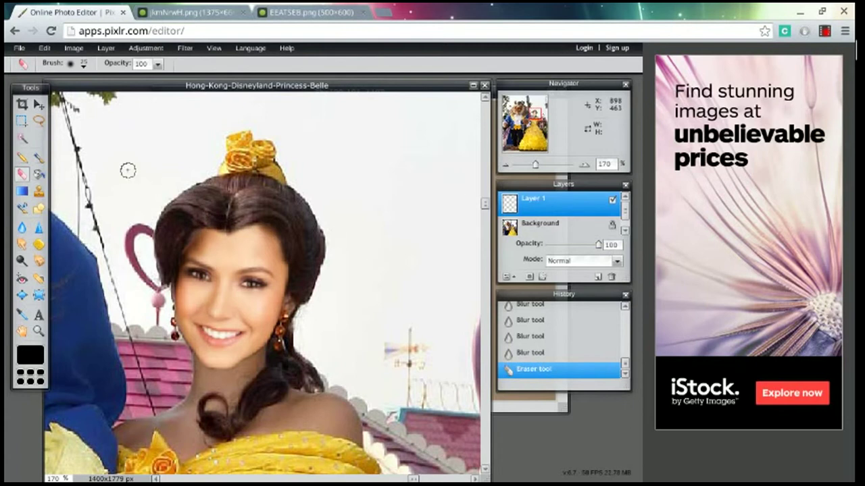
Apply a Hue & Saturation adjustment to the pasted face layer with saturation -28 and lightness -9
{"action": "left_click", "coordinate": [182, 53]}
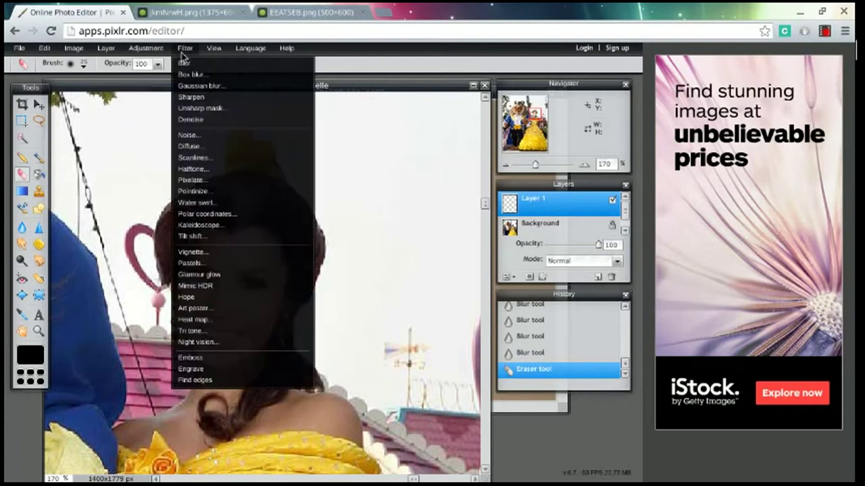
{"action": "mouse_move", "coordinate": [146, 48]}
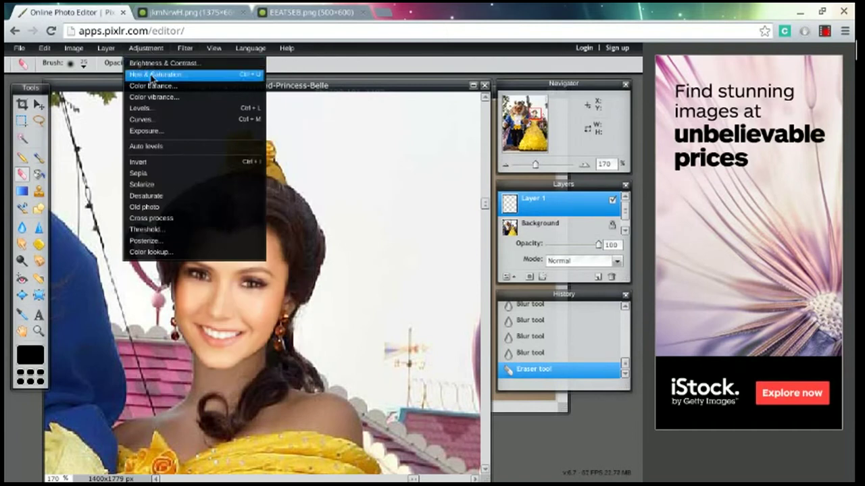
{"action": "left_click", "coordinate": [152, 78]}
{"action": "left_click_drag", "start_coordinate": [324, 256], "coordinate": [308, 256]}
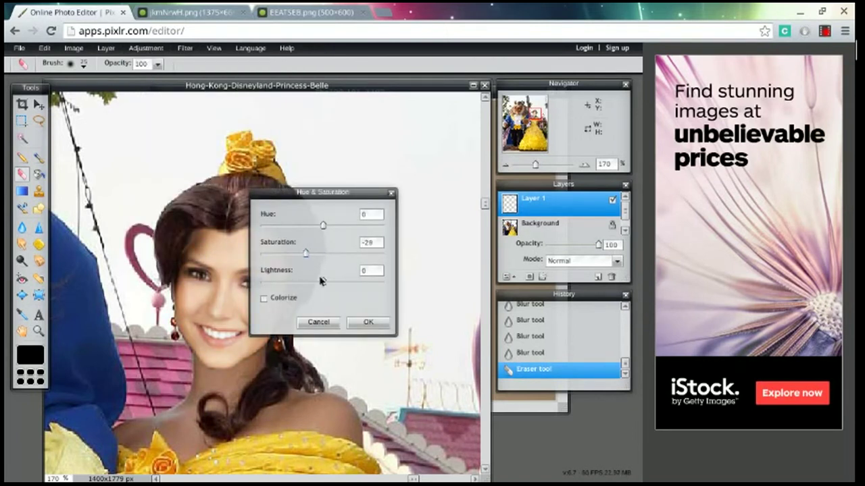
{"action": "left_click_drag", "start_coordinate": [323, 285], "coordinate": [318, 287]}
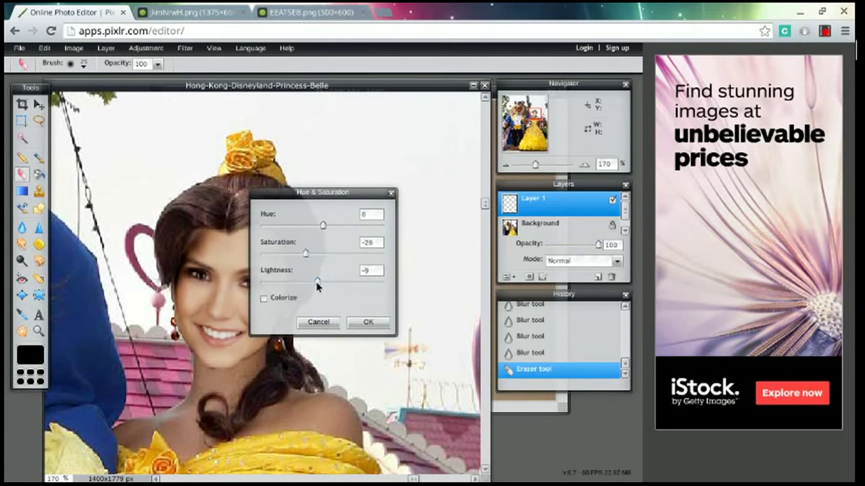
{"action": "left_click", "coordinate": [367, 324]}
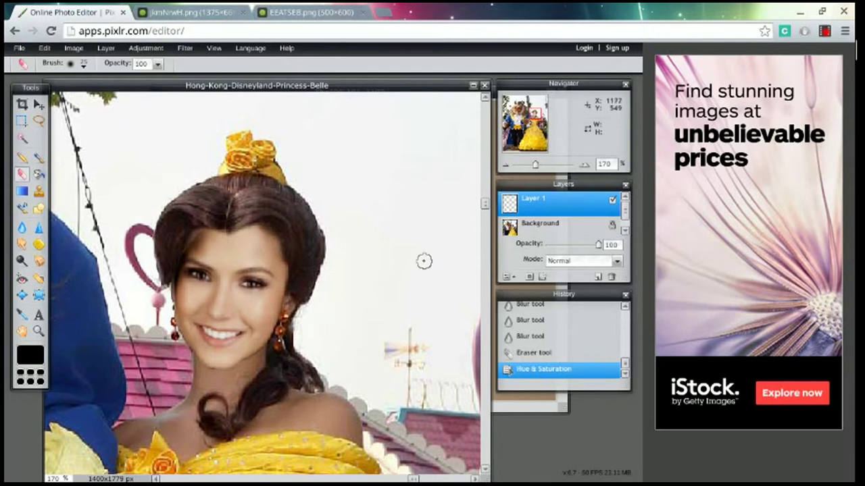
Select the Background layer and choose the Dodge tool with the hard round 200 brush
{"action": "left_click", "coordinate": [515, 232]}
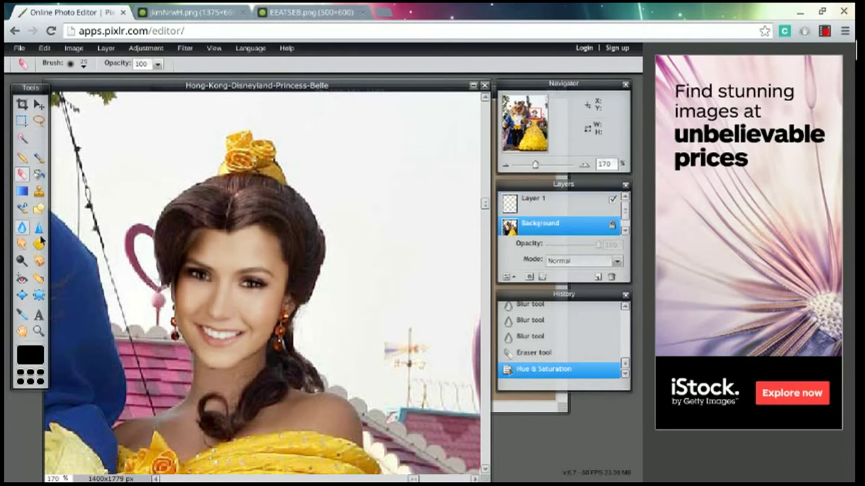
{"action": "left_click", "coordinate": [505, 167]}
{"action": "left_click", "coordinate": [506, 167]}
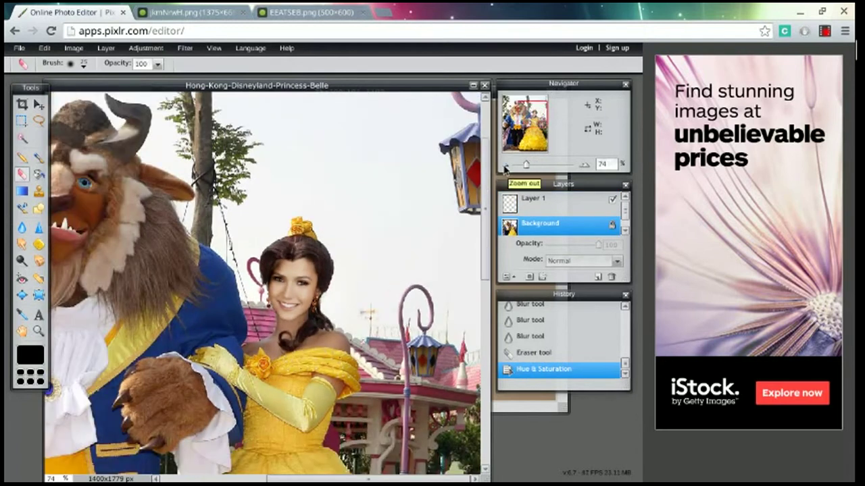
{"action": "left_click", "coordinate": [505, 167]}
{"action": "left_click", "coordinate": [506, 167]}
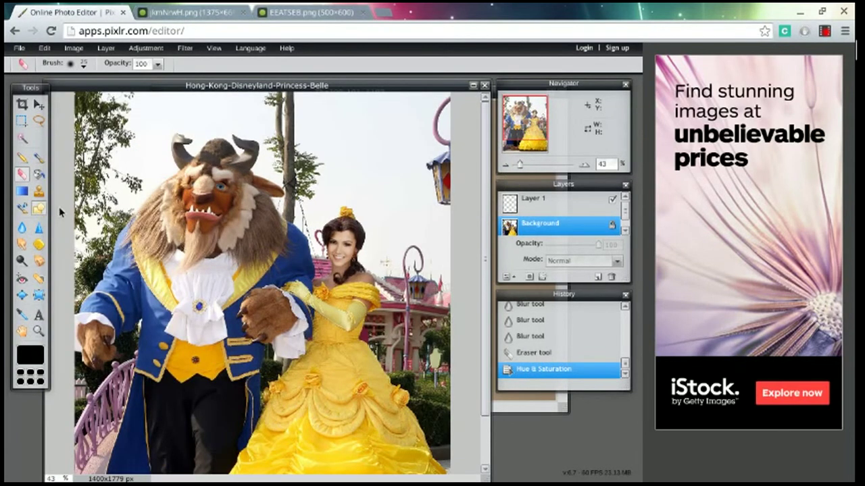
{"action": "left_click", "coordinate": [22, 261]}
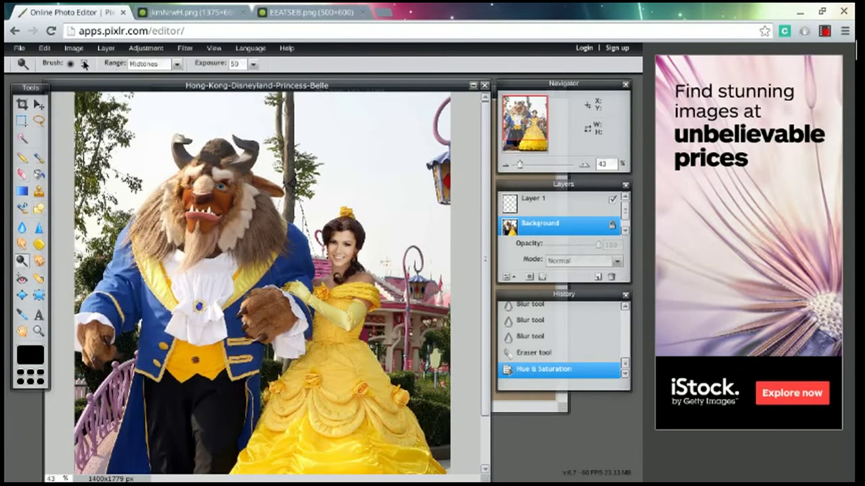
{"action": "left_click", "coordinate": [83, 64]}
{"action": "left_click", "coordinate": [270, 96]}
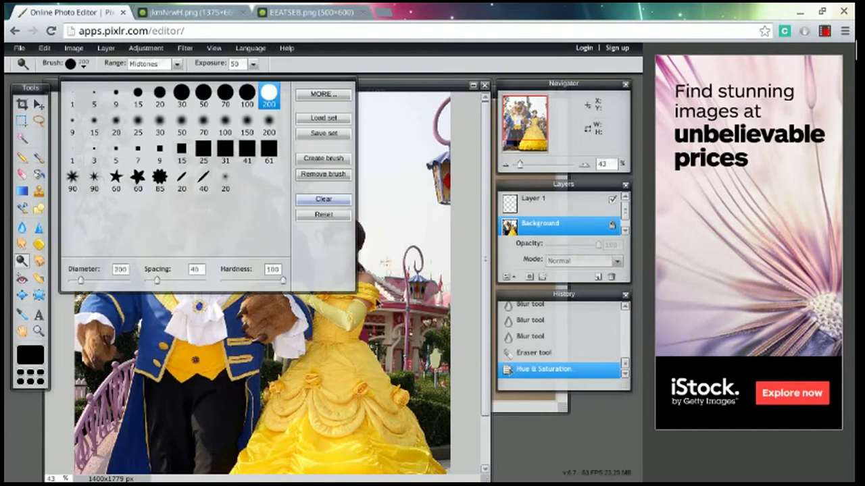
{"action": "left_click", "coordinate": [555, 459]}
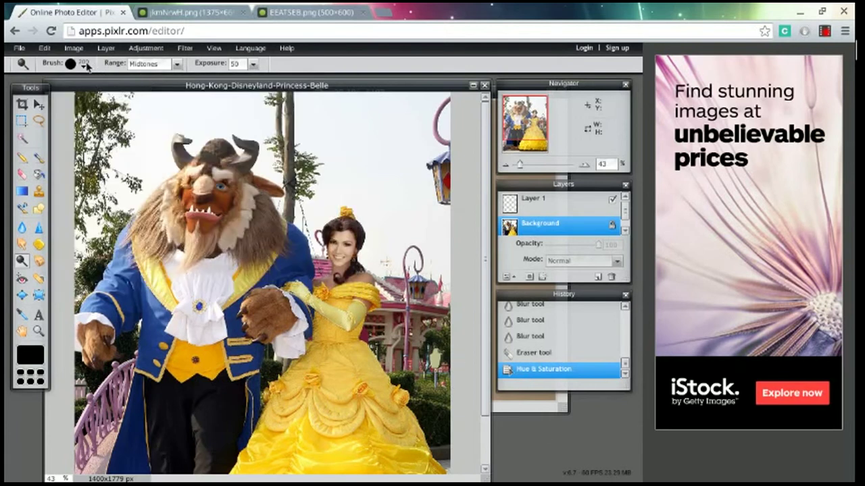
Enlarge the Dodge brush to a diameter of 700 and lighten the two costumed figures with midtones range and exposure 50
{"action": "left_click", "coordinate": [84, 64]}
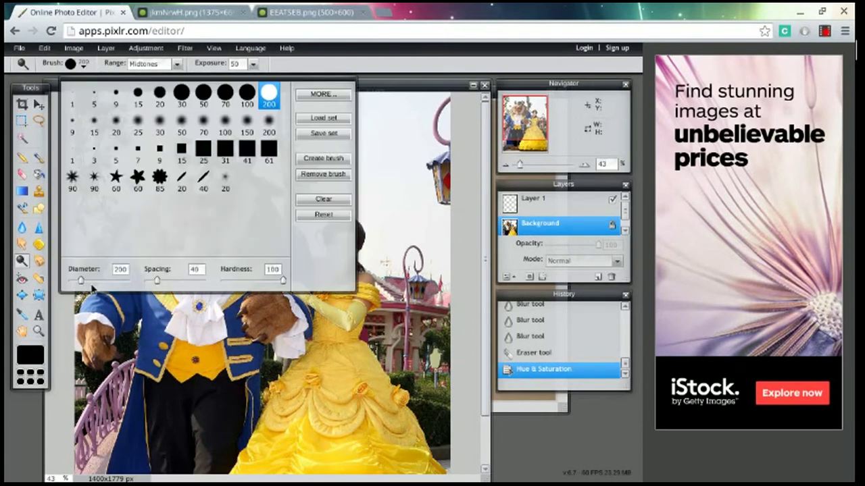
{"action": "left_click_drag", "start_coordinate": [83, 284], "coordinate": [112, 283]}
{"action": "left_click", "coordinate": [385, 337]}
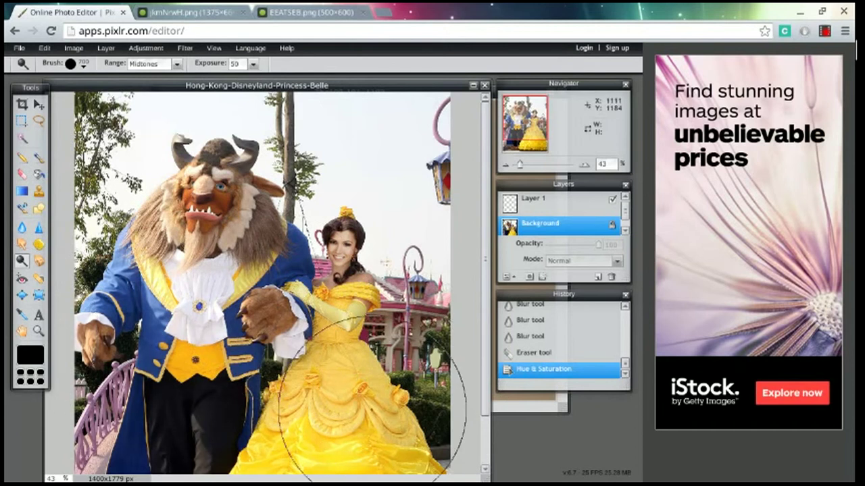
{"action": "left_click", "coordinate": [373, 408]}
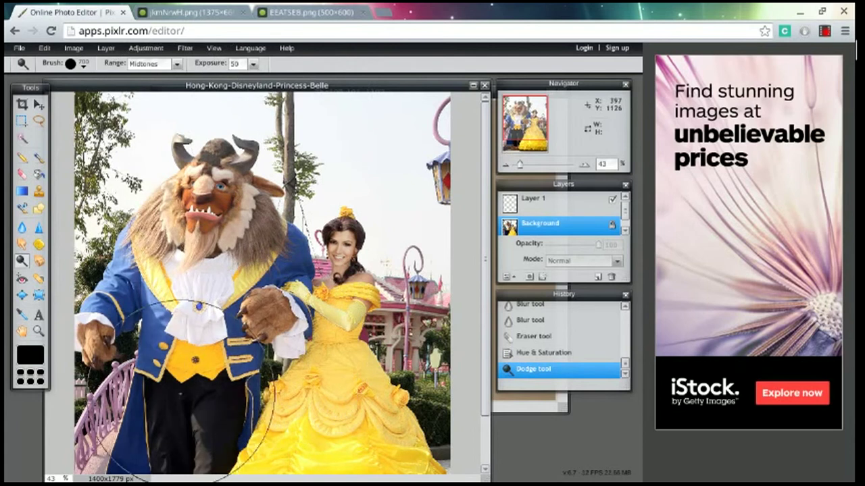
{"action": "left_click", "coordinate": [358, 416]}
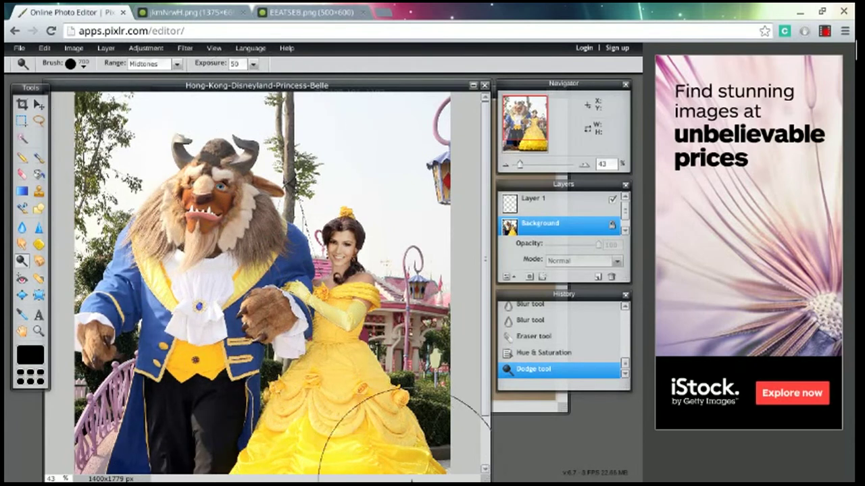
Merge the pasted face layer down into the Background layer
{"action": "left_click", "coordinate": [536, 203]}
{"action": "right_click", "coordinate": [536, 203]}
{"action": "left_click", "coordinate": [571, 244]}
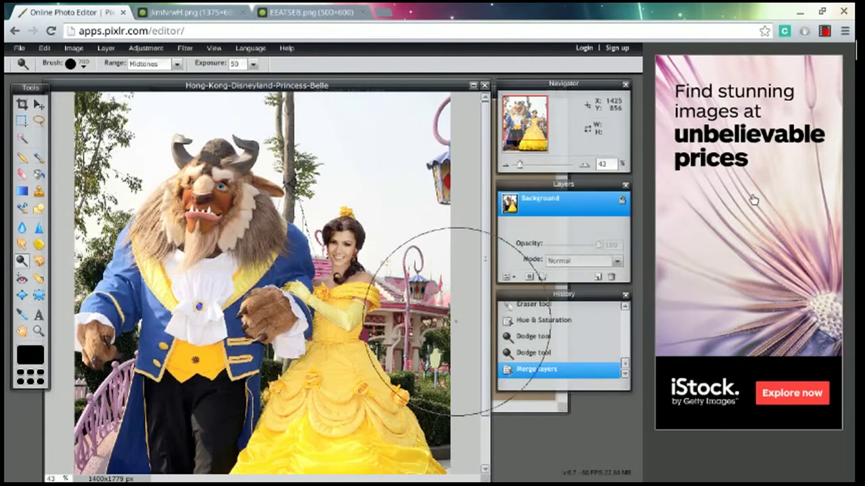
Choose the Crop tool and constrain it to an output size of 500 wide by 600 high
{"action": "left_click", "coordinate": [23, 106]}
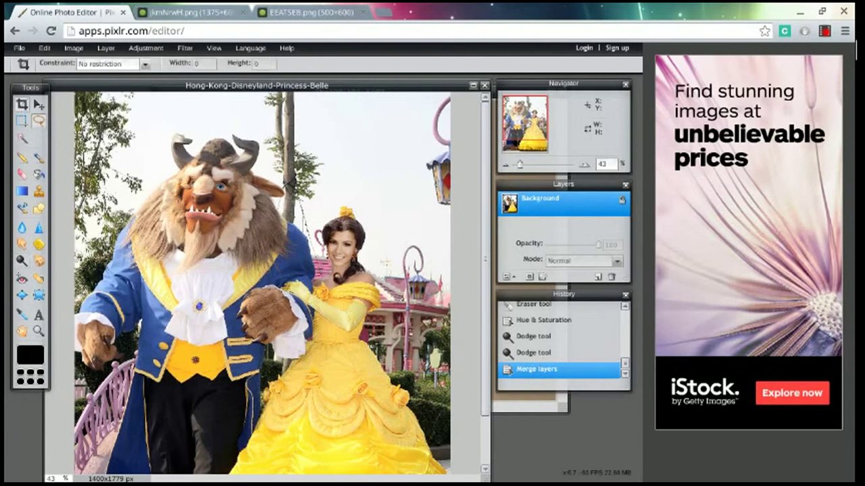
{"action": "left_click", "coordinate": [583, 166]}
{"action": "left_click", "coordinate": [585, 166]}
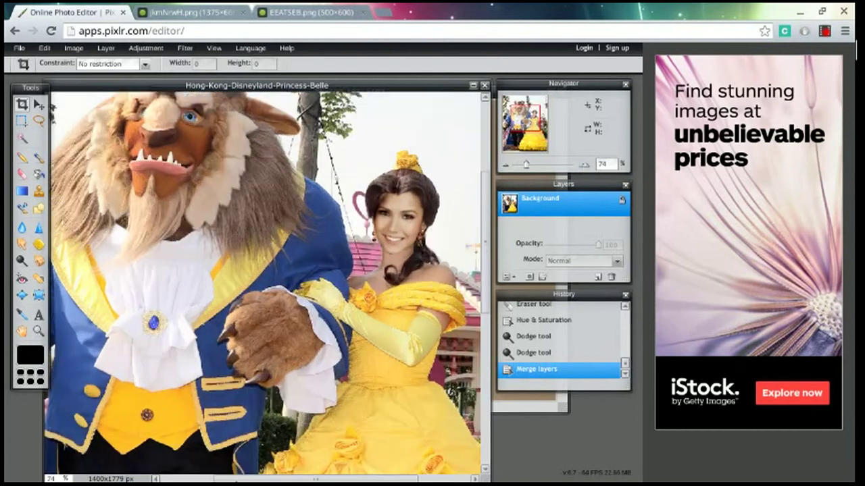
{"action": "left_click_drag", "start_coordinate": [268, 479], "coordinate": [320, 479]}
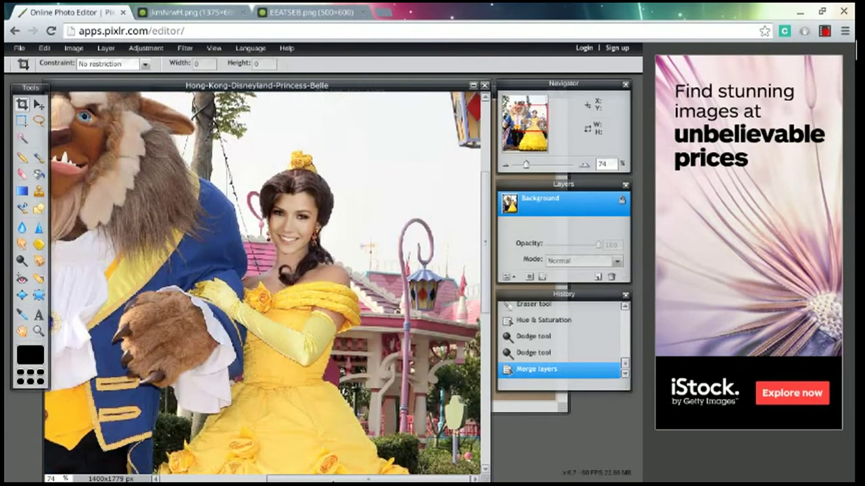
{"action": "left_click", "coordinate": [98, 64]}
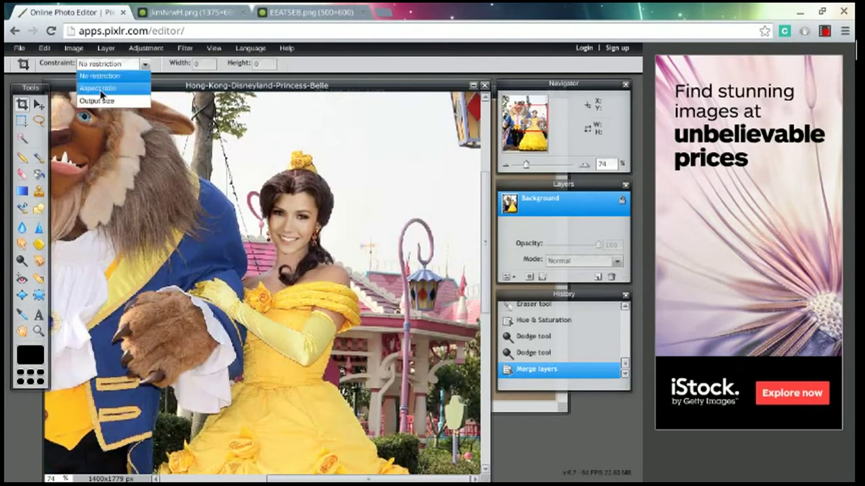
{"action": "left_click", "coordinate": [102, 99]}
{"action": "double_click", "coordinate": [201, 63]}
{"action": "type", "text": "500"}
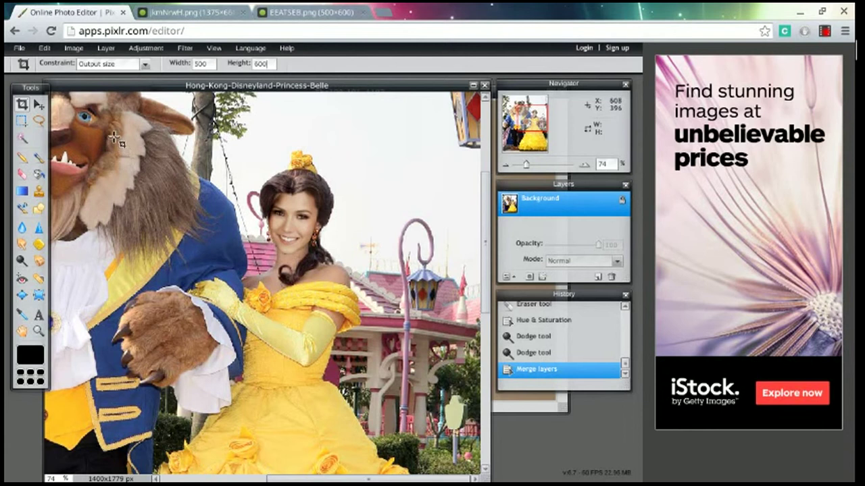
Crop the photo around the princess from her hair bun to the skirt's roses, about 625 x 751 px, and apply it
{"action": "left_click_drag", "start_coordinate": [481, 213], "coordinate": [488, 241]}
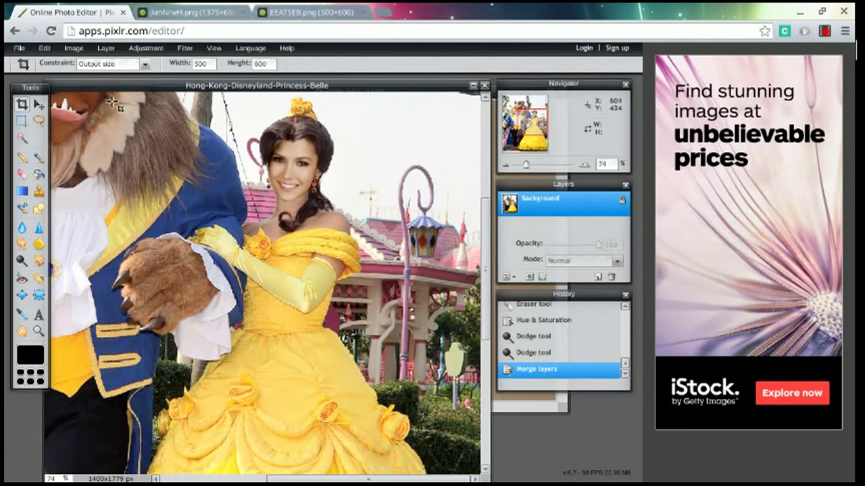
{"action": "left_click_drag", "start_coordinate": [129, 99], "coordinate": [418, 446]}
{"action": "left_click_drag", "start_coordinate": [363, 381], "coordinate": [346, 382]}
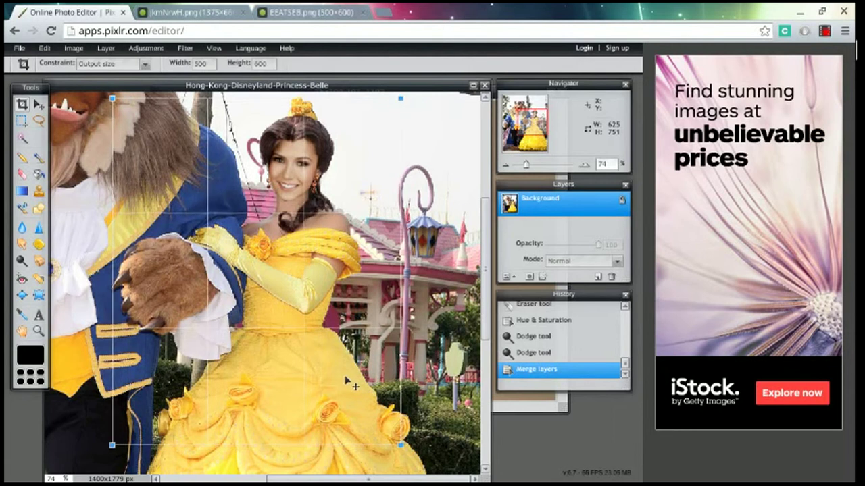
{"action": "left_click", "coordinate": [460, 294]}
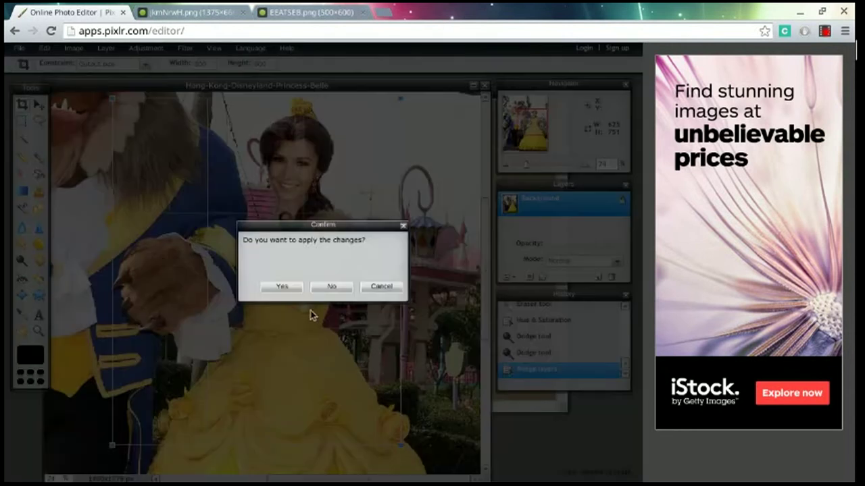
{"action": "left_click", "coordinate": [282, 286]}
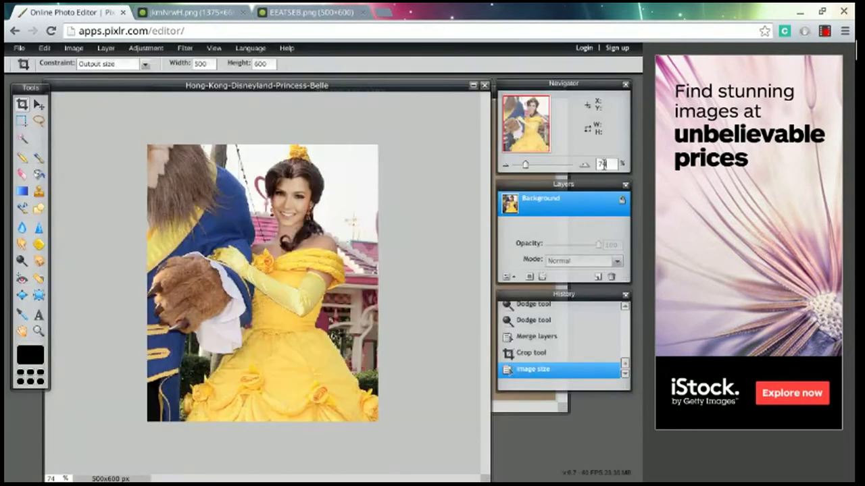
Apply the Sharpen filter twice to the cropped image, viewed at 100% zoom
{"action": "type", "text": "100"}
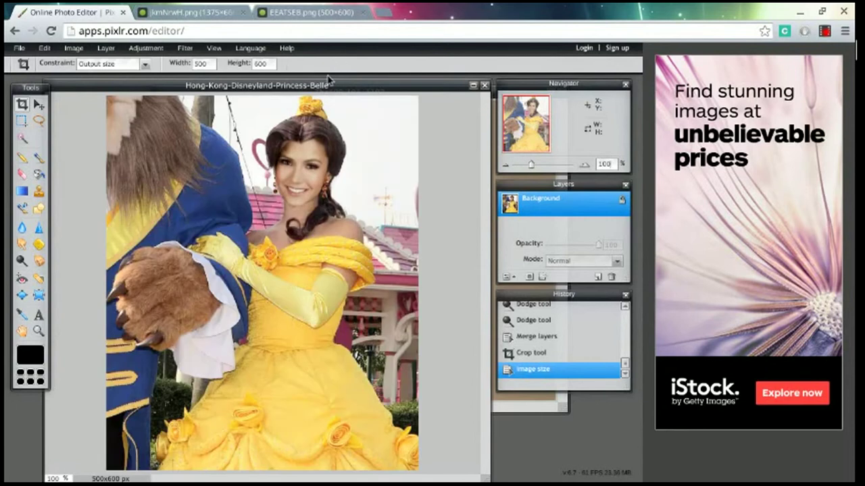
{"action": "left_click_drag", "start_coordinate": [329, 80], "coordinate": [324, 70]}
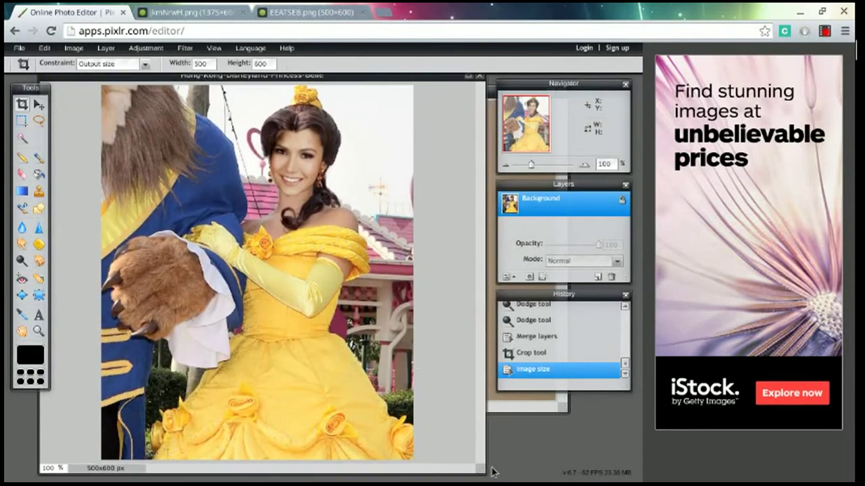
{"action": "left_click", "coordinate": [184, 48]}
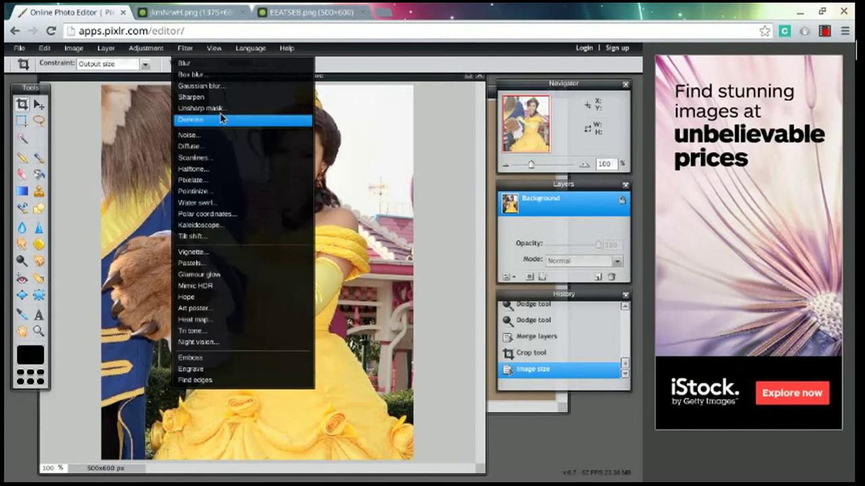
{"action": "left_click", "coordinate": [215, 97]}
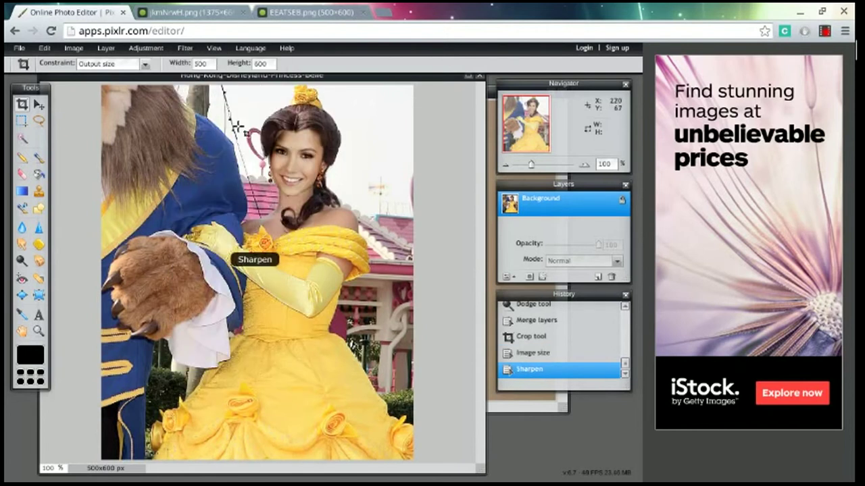
{"action": "left_click", "coordinate": [184, 48]}
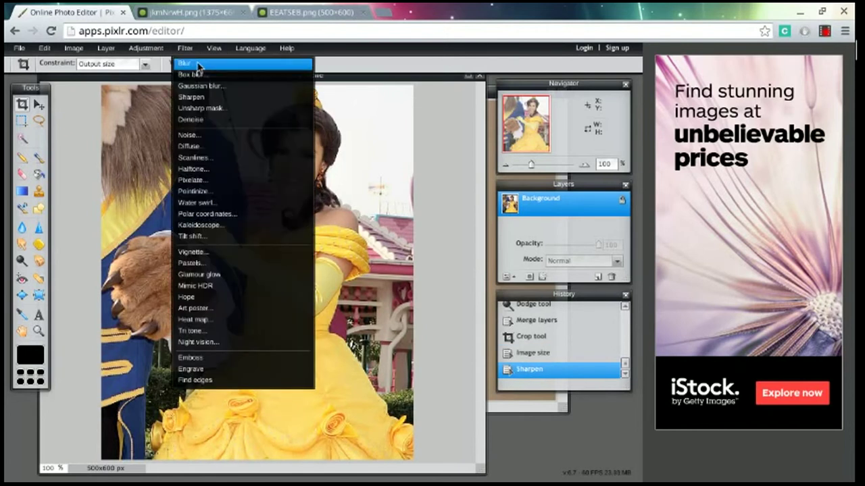
{"action": "left_click", "coordinate": [202, 98]}
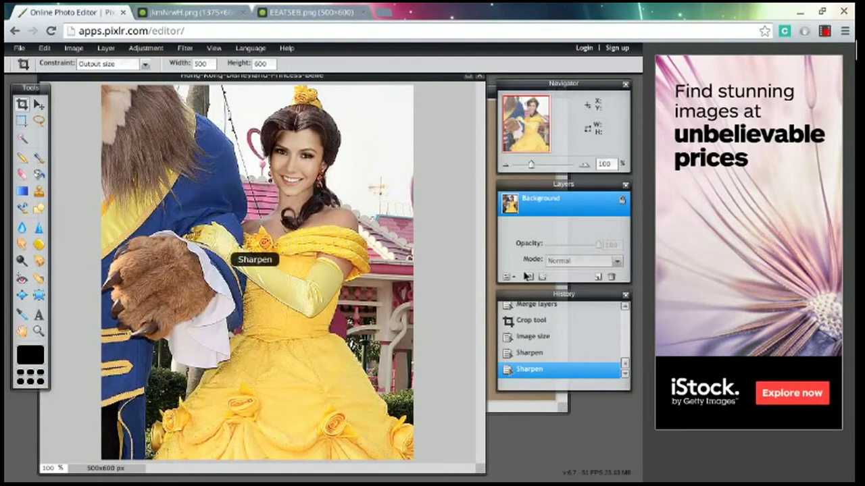
Duplicate the Background layer and desaturate the copy
{"action": "right_click", "coordinate": [543, 210]}
{"action": "left_click", "coordinate": [581, 165]}
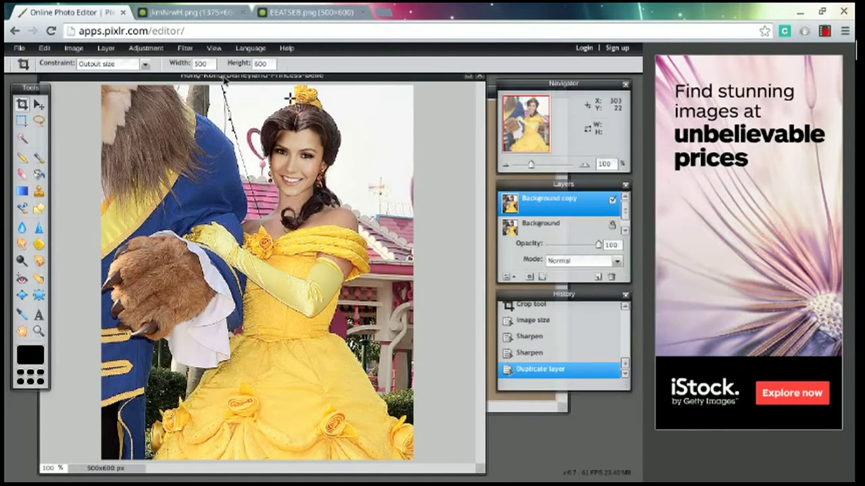
{"action": "left_click", "coordinate": [138, 49]}
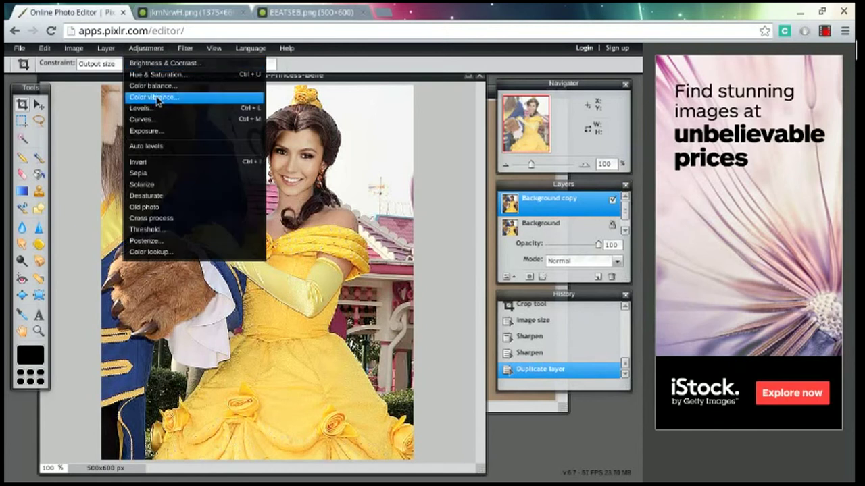
{"action": "left_click", "coordinate": [173, 196]}
Set the desaturated copy to Hardlight mode at 45 opacity and merge it down into the Background
{"action": "left_click", "coordinate": [558, 261]}
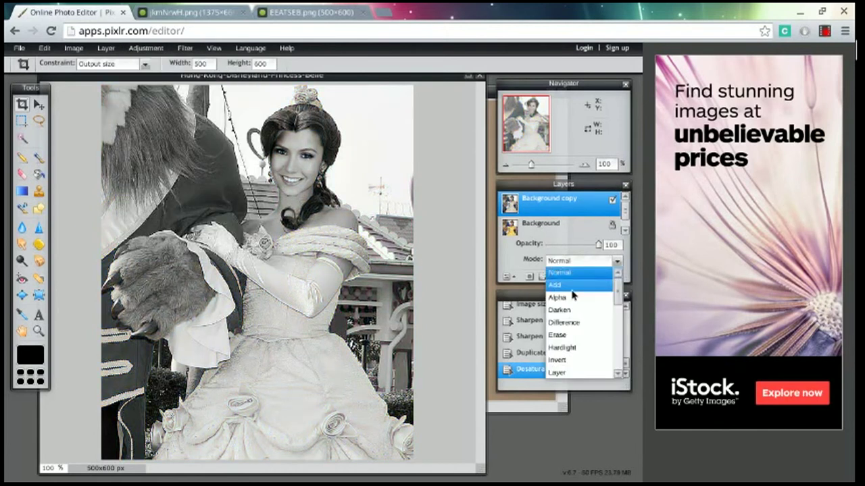
{"action": "left_click", "coordinate": [571, 347]}
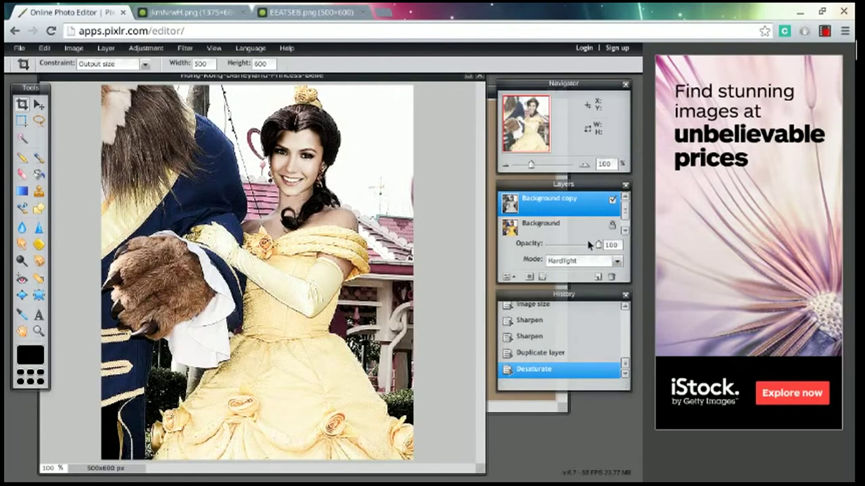
{"action": "left_click_drag", "start_coordinate": [583, 251], "coordinate": [556, 251]}
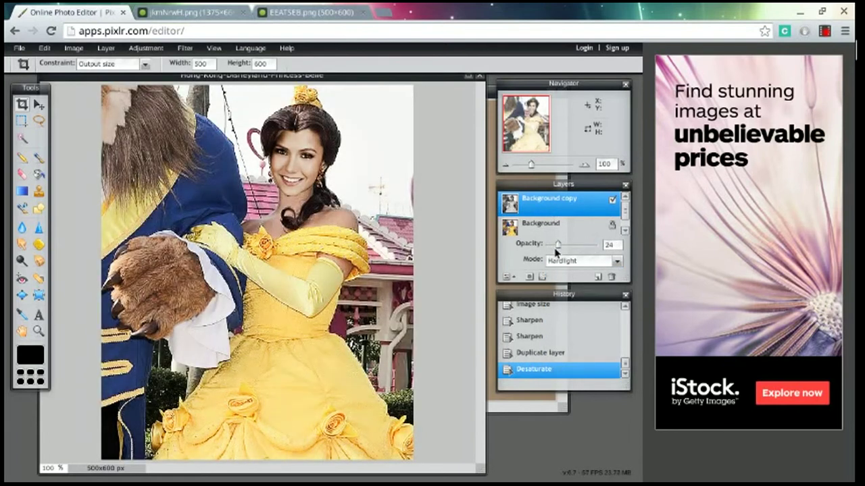
{"action": "right_click", "coordinate": [554, 205]}
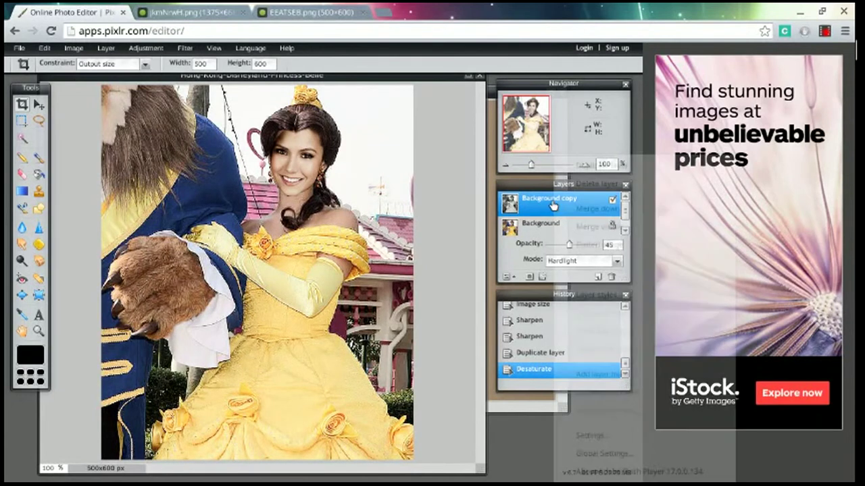
{"action": "left_click", "coordinate": [572, 209]}
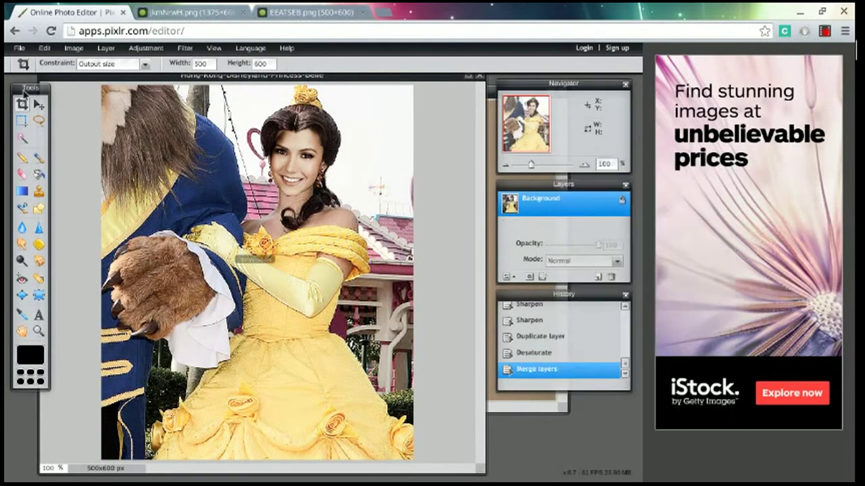
Add the dotted overlay texture from the textures folder in Downloads as a new layer above the Background
{"action": "left_click", "coordinate": [105, 49]}
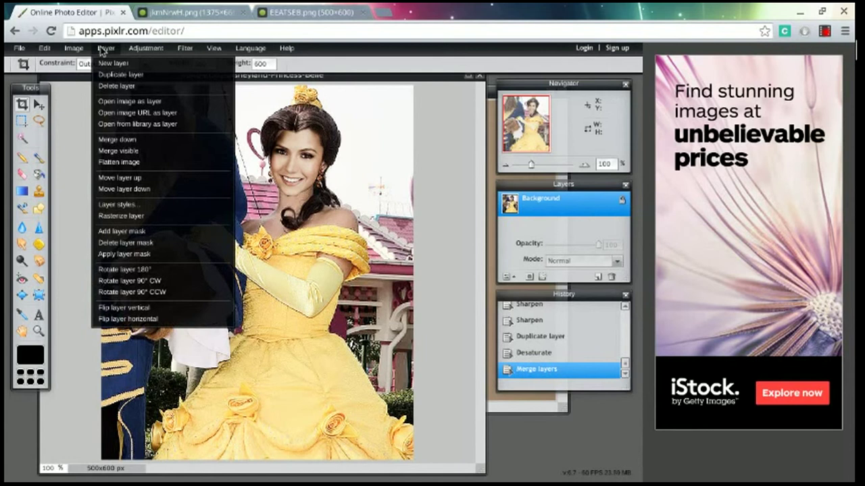
{"action": "left_click", "coordinate": [119, 106]}
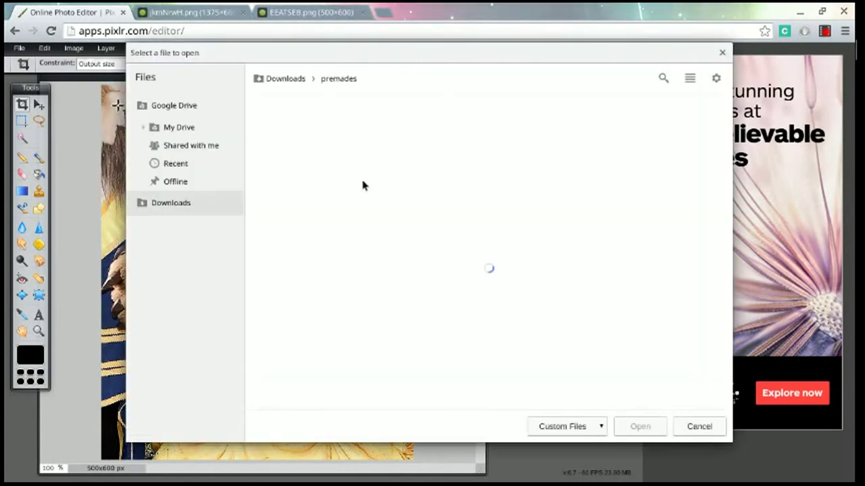
{"action": "left_click", "coordinate": [277, 82]}
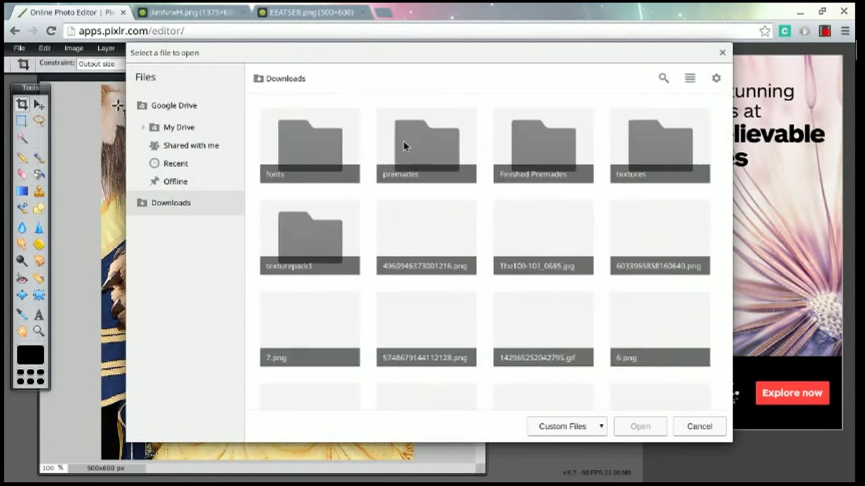
{"action": "double_click", "coordinate": [661, 162]}
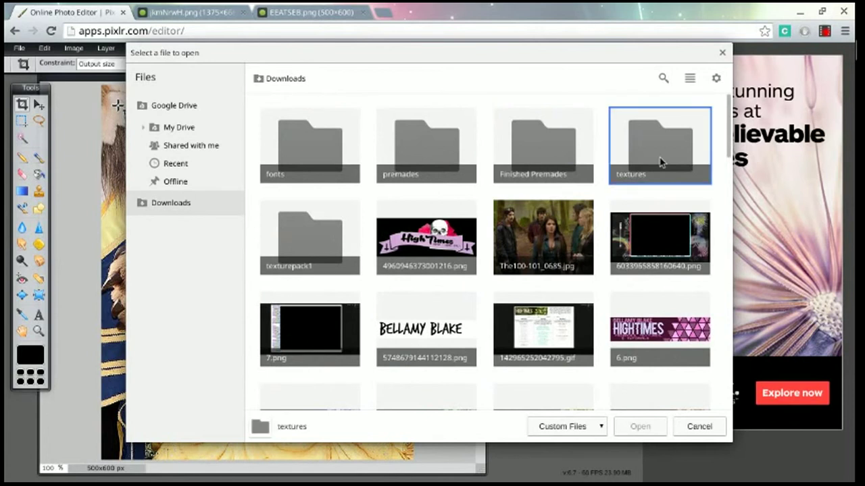
{"action": "scroll", "coordinate": [556, 212], "scroll_direction": "down", "scroll_amount": 3}
{"action": "scroll", "coordinate": [553, 211], "scroll_direction": "down", "scroll_amount": 10}
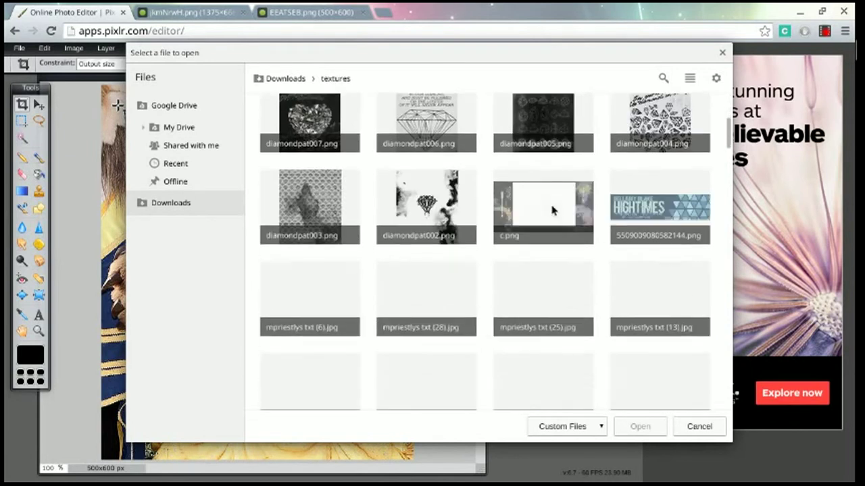
{"action": "scroll", "coordinate": [553, 211], "scroll_direction": "down", "scroll_amount": 12}
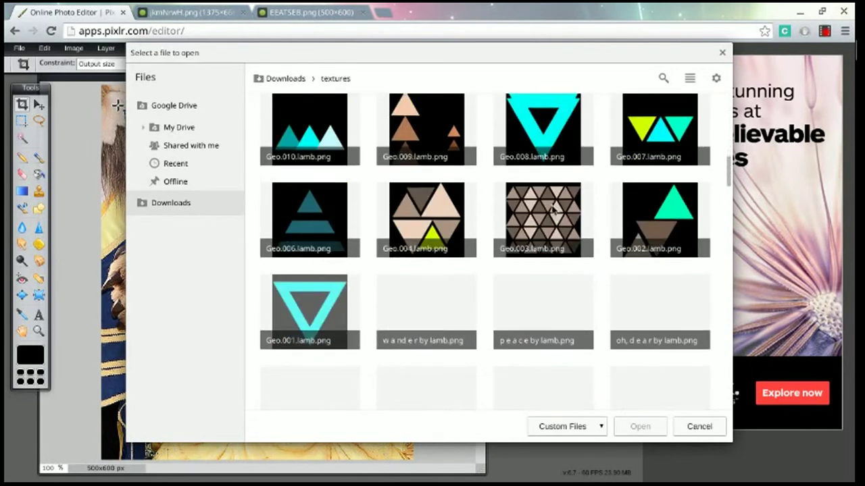
{"action": "scroll", "coordinate": [552, 211], "scroll_direction": "down", "scroll_amount": 10}
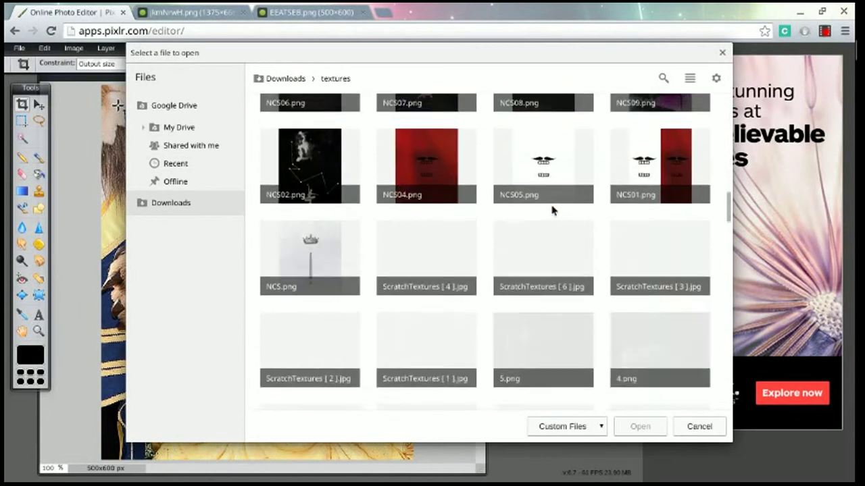
{"action": "scroll", "coordinate": [551, 210], "scroll_direction": "down", "scroll_amount": 8}
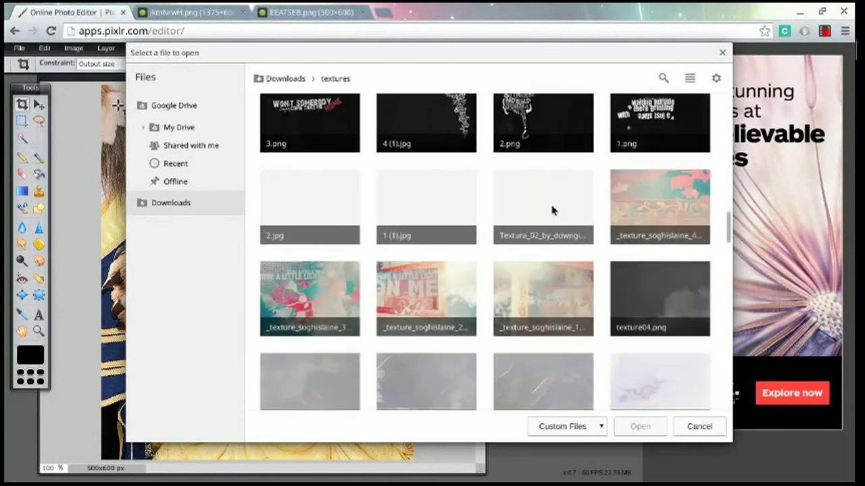
{"action": "scroll", "coordinate": [551, 210], "scroll_direction": "down", "scroll_amount": 10}
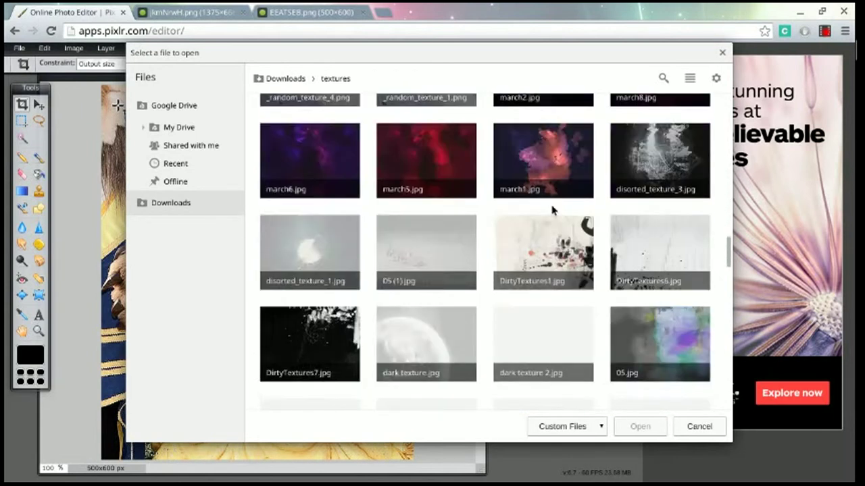
{"action": "scroll", "coordinate": [552, 210], "scroll_direction": "down", "scroll_amount": 10}
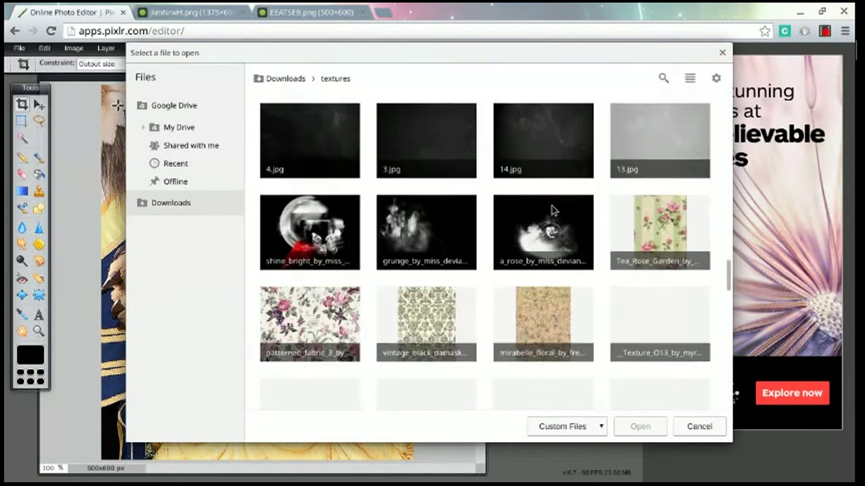
{"action": "scroll", "coordinate": [551, 210], "scroll_direction": "down", "scroll_amount": 3}
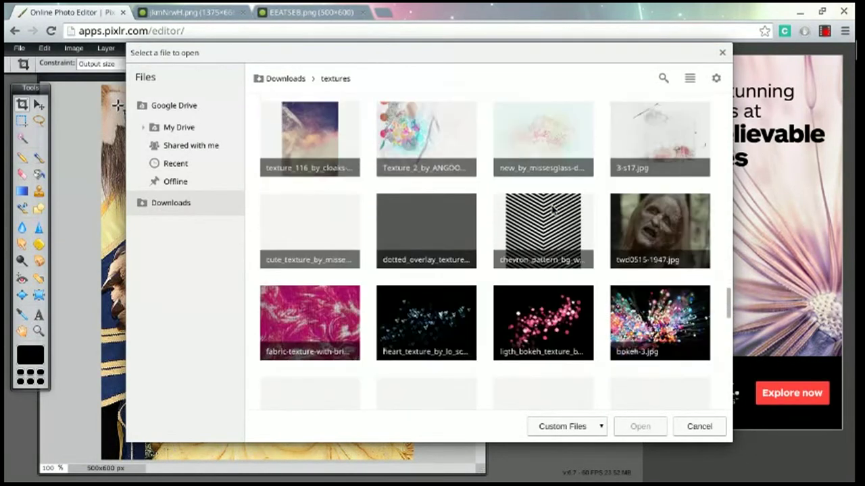
{"action": "left_click", "coordinate": [455, 212]}
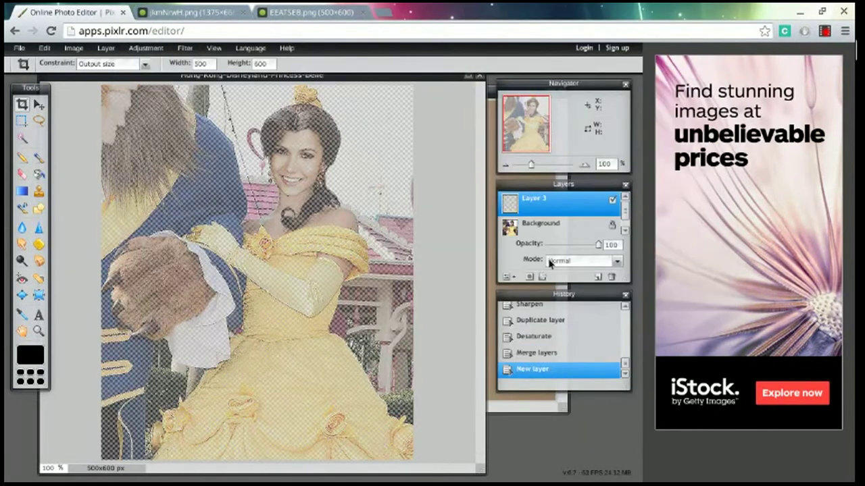
{"action": "key", "text": "ctrl+v"}
Set the dotted overlay layer to Darken mode and flatten the image
{"action": "left_click", "coordinate": [567, 262]}
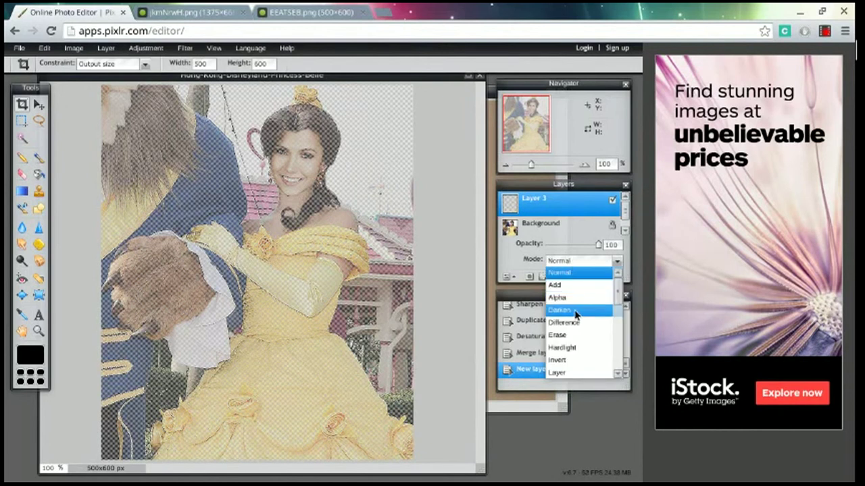
{"action": "left_click", "coordinate": [576, 311]}
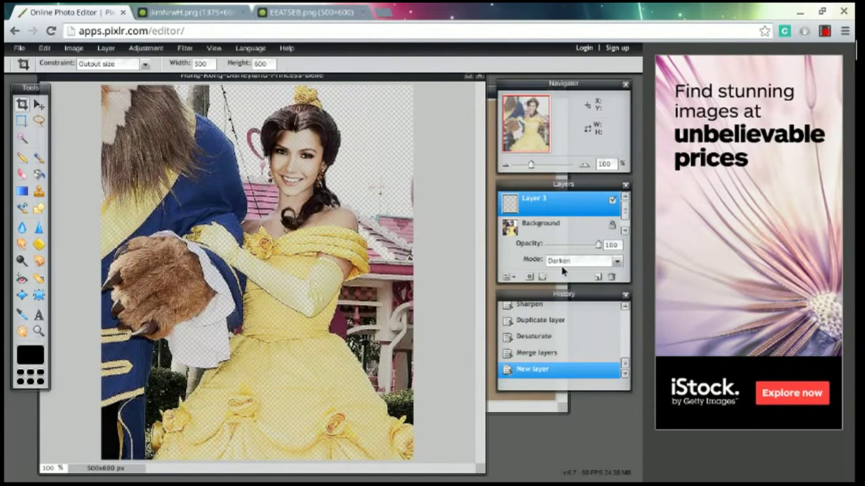
{"action": "right_click", "coordinate": [549, 206]}
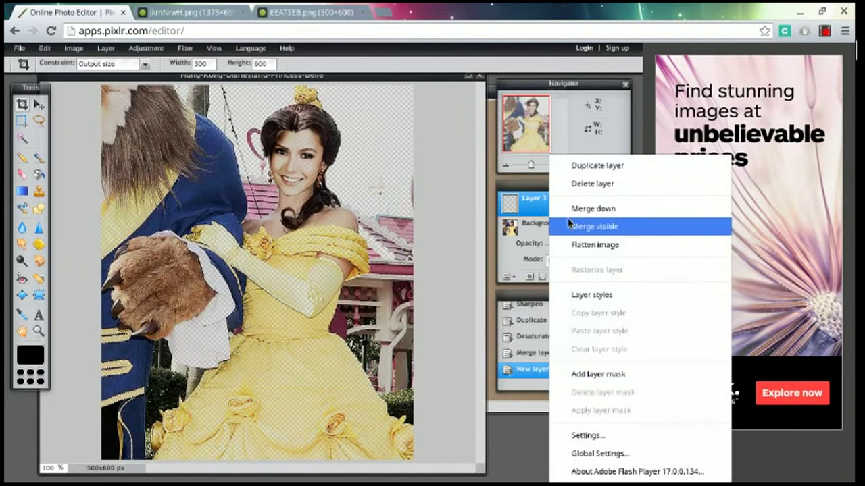
{"action": "left_click", "coordinate": [571, 243]}
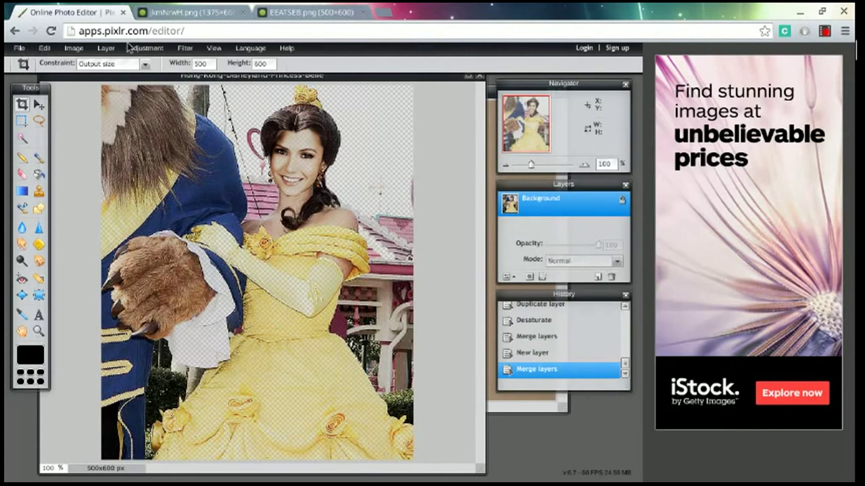
Review the written head-only manip tutorial jkmNrwH.png and the finished example image EEATSEB.png in the browser
{"action": "left_click", "coordinate": [188, 10]}
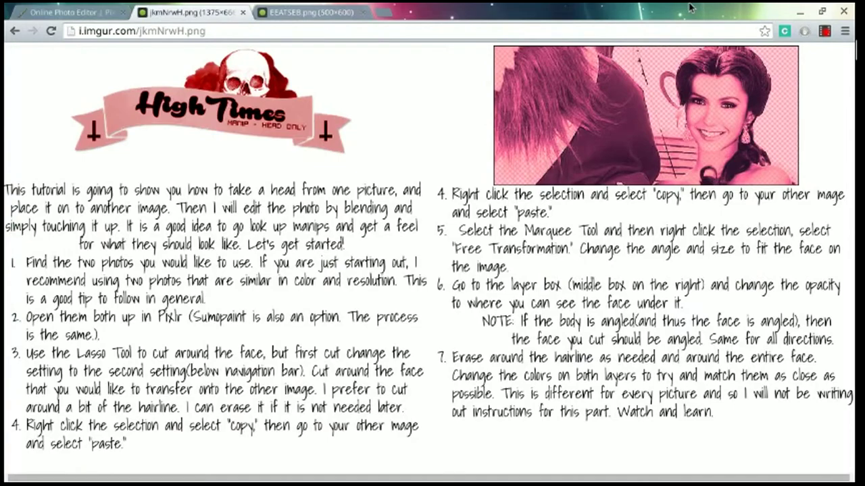
{"action": "left_click", "coordinate": [348, 10]}
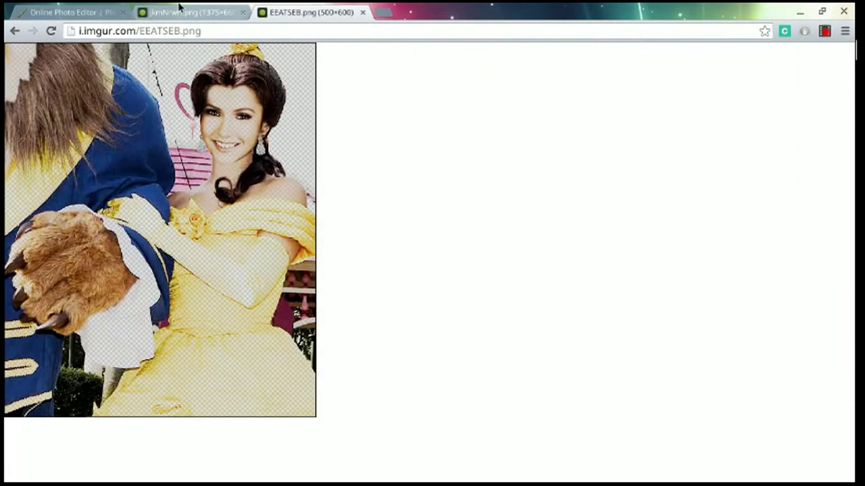
{"action": "left_click", "coordinate": [825, 31]}
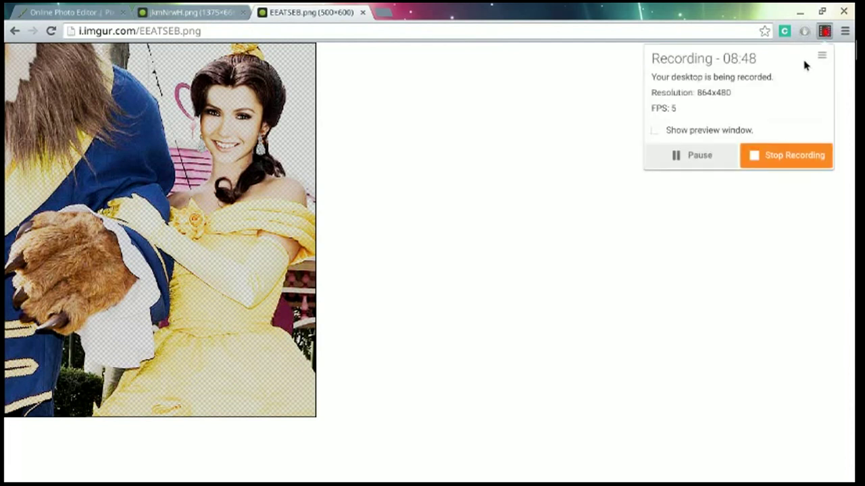